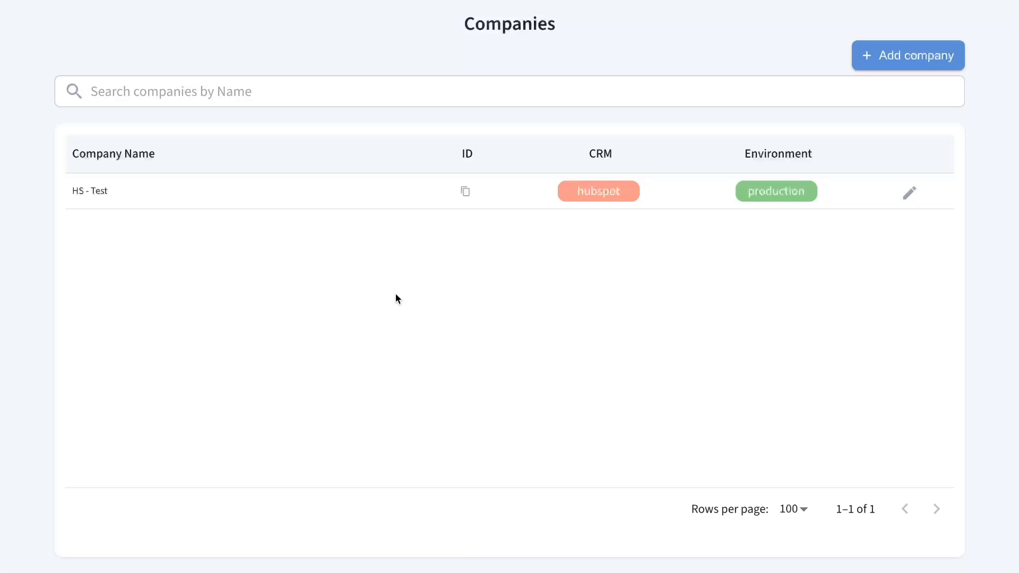
{"action": "left_click", "coordinate": [903, 58]}
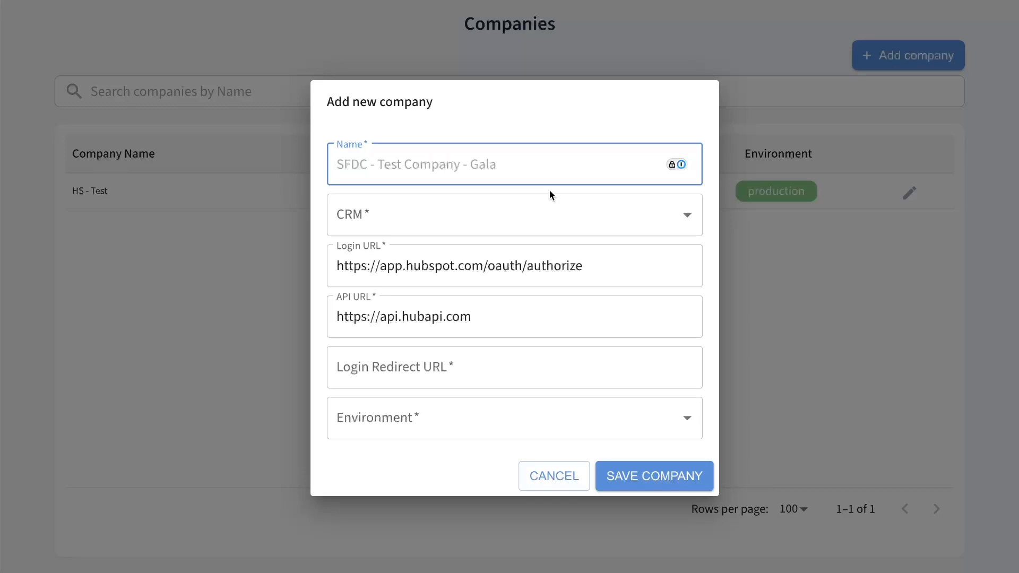
{"action": "type", "text": "H"}
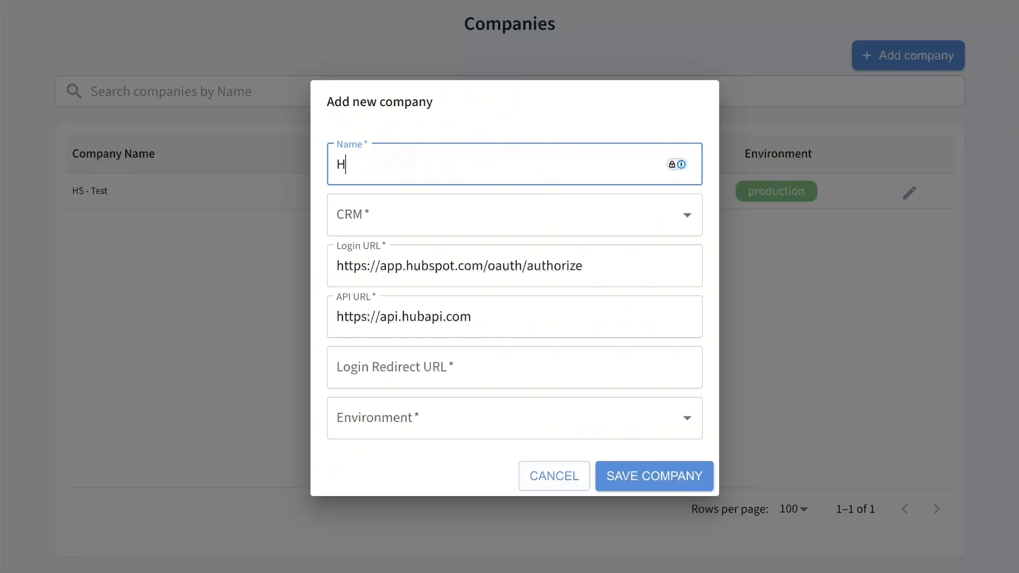
{"action": "type", "text": "S -Test Demo"}
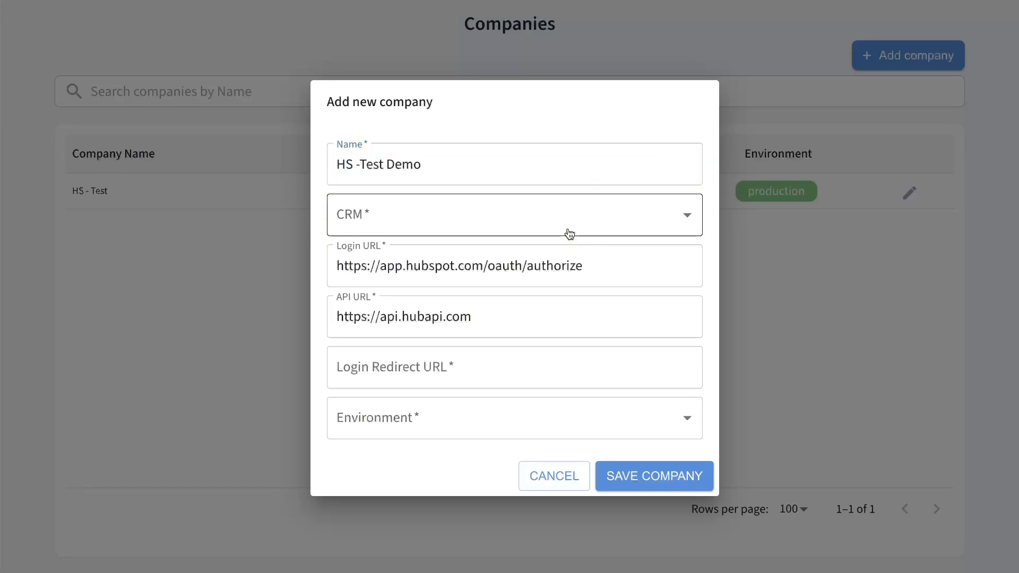
{"action": "left_click", "coordinate": [561, 231]}
{"action": "left_click", "coordinate": [417, 289]}
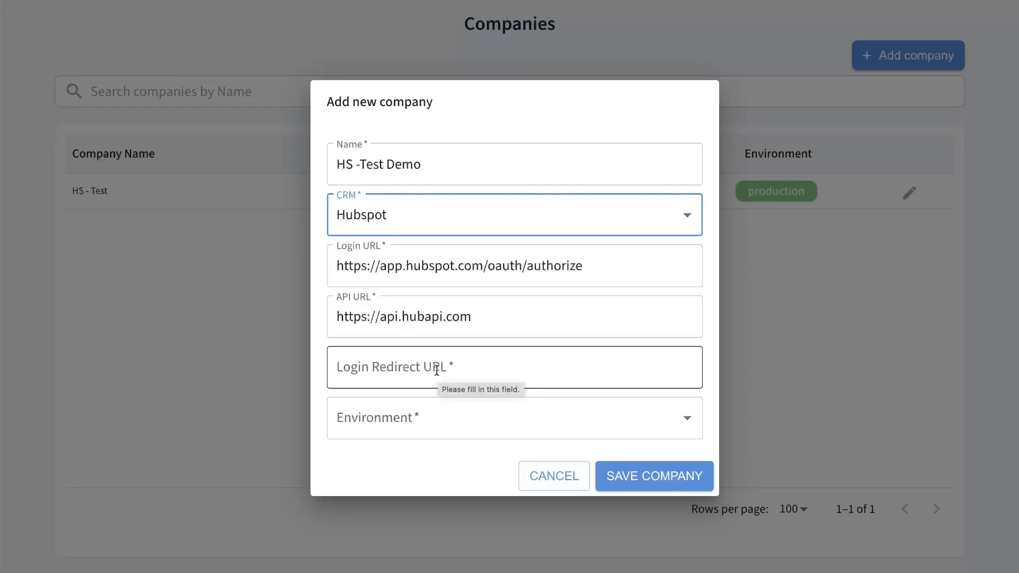
{"action": "left_click", "coordinate": [496, 369]}
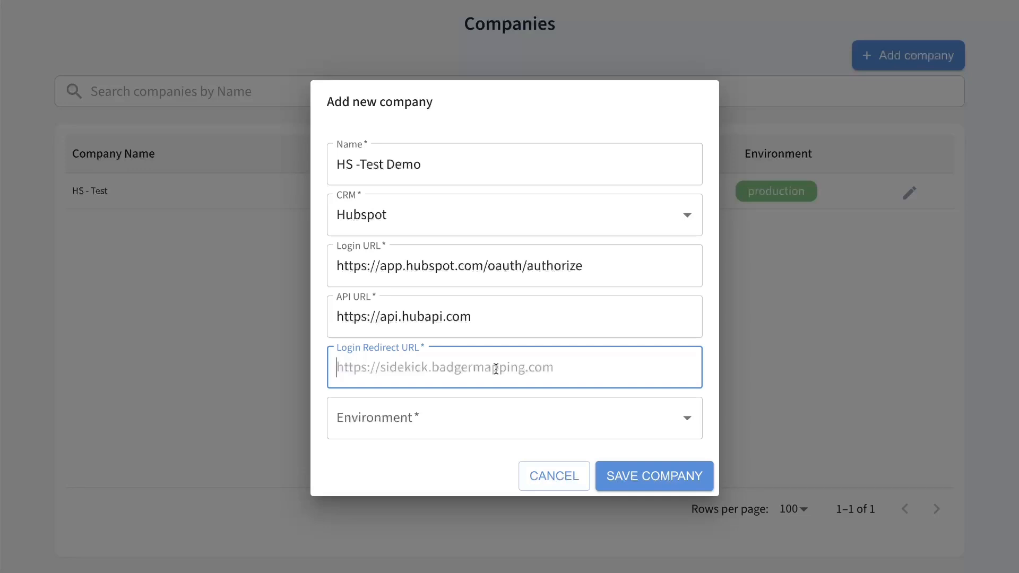
{"action": "type", "text": "https"}
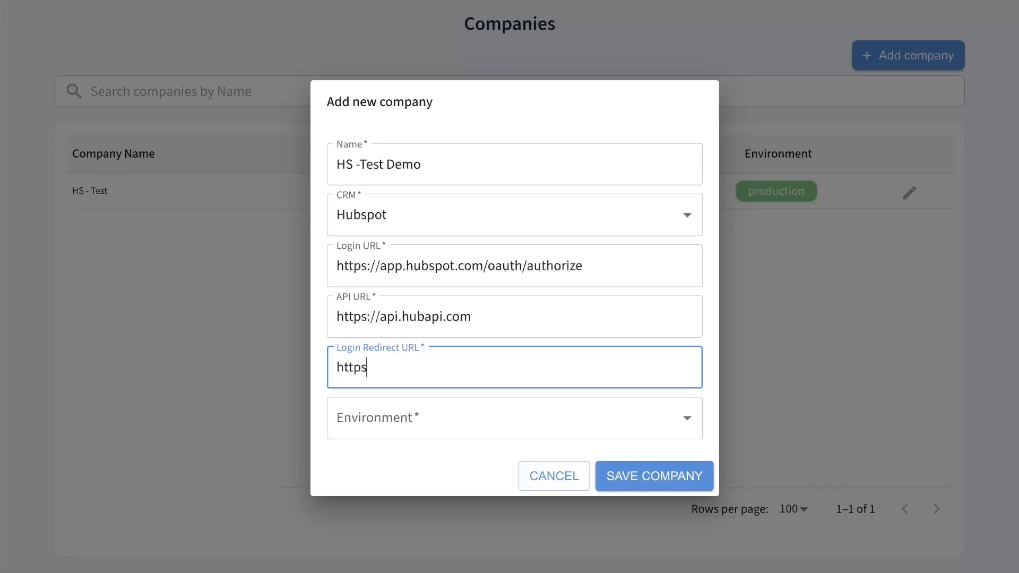
{"action": "type", "text": "://gridsquid.io"}
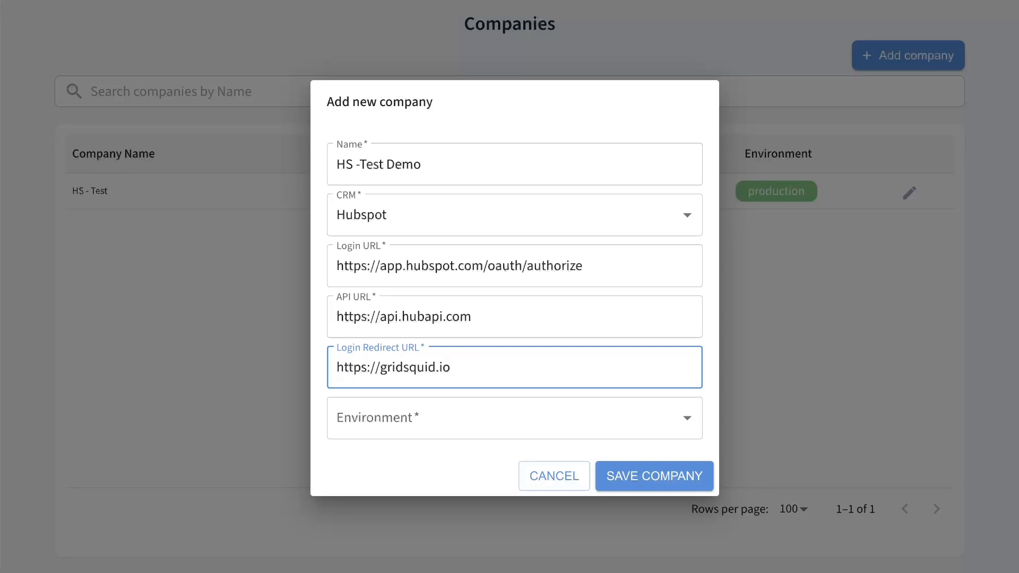
{"action": "left_click", "coordinate": [556, 406]}
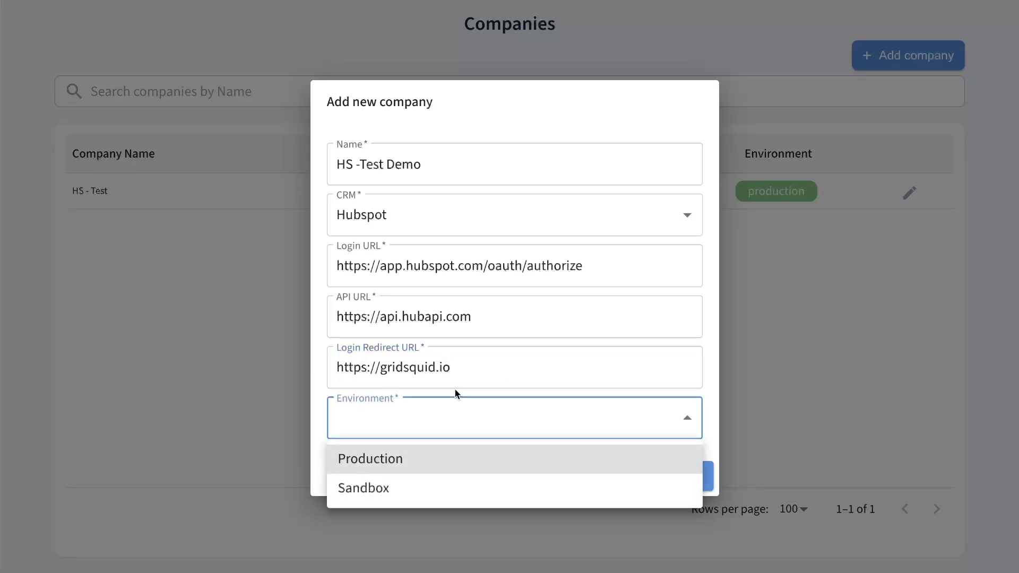
{"action": "left_click", "coordinate": [356, 458]}
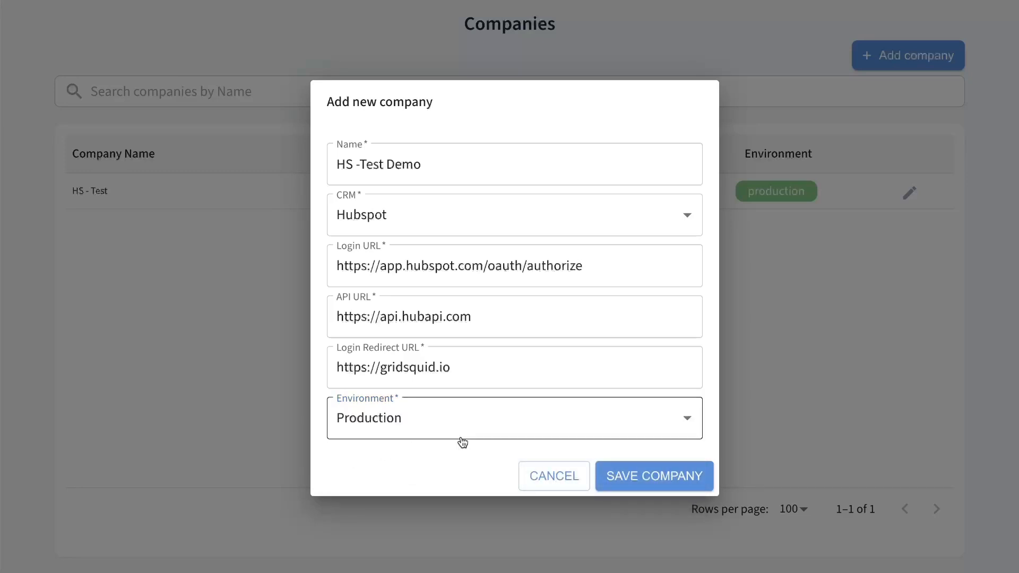
{"action": "left_click", "coordinate": [654, 477]}
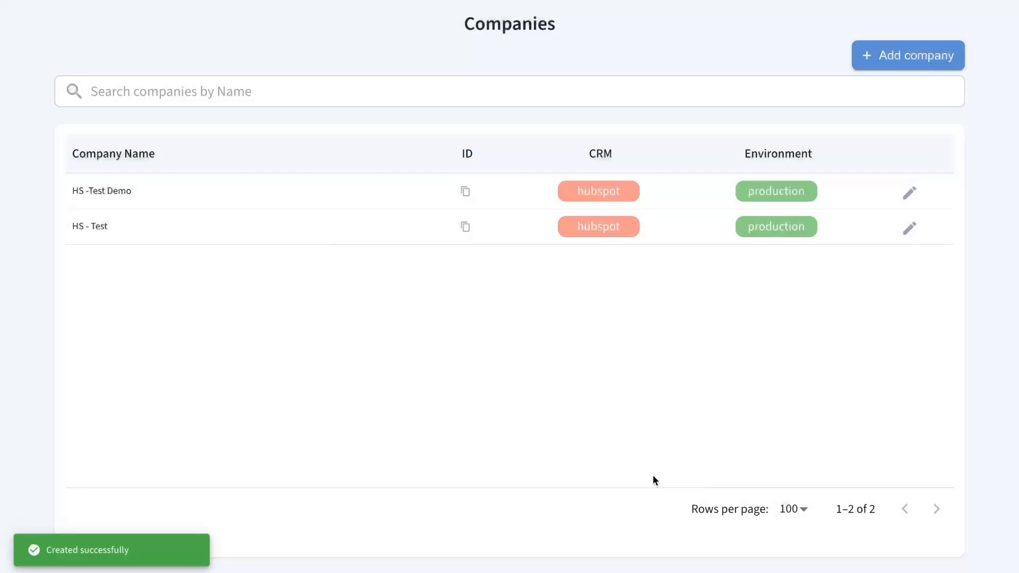
{"action": "left_click", "coordinate": [106, 192]}
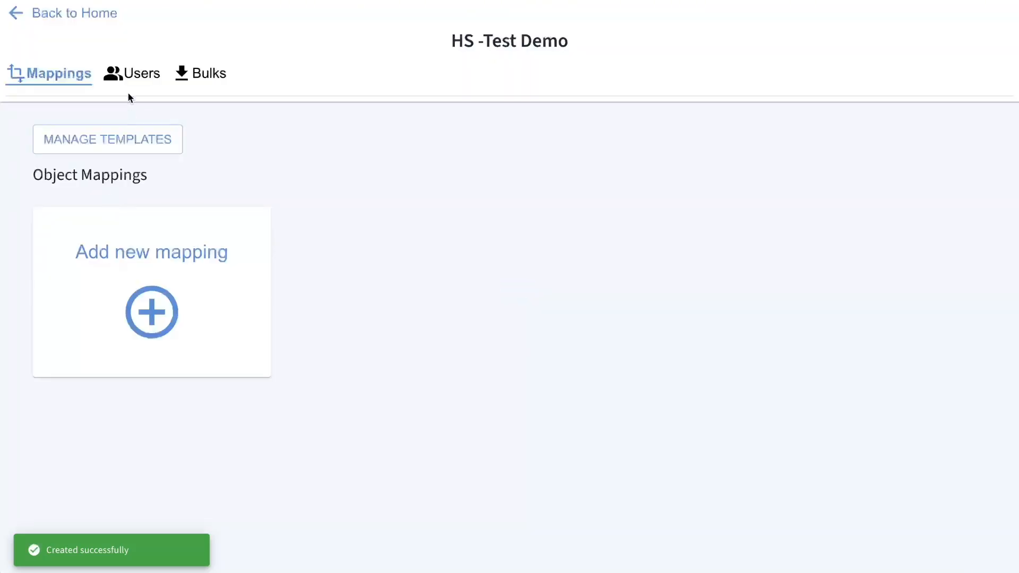
- On the company's Users tab, add and save a new integrated user with username 'Test'
{"action": "left_click", "coordinate": [143, 74]}
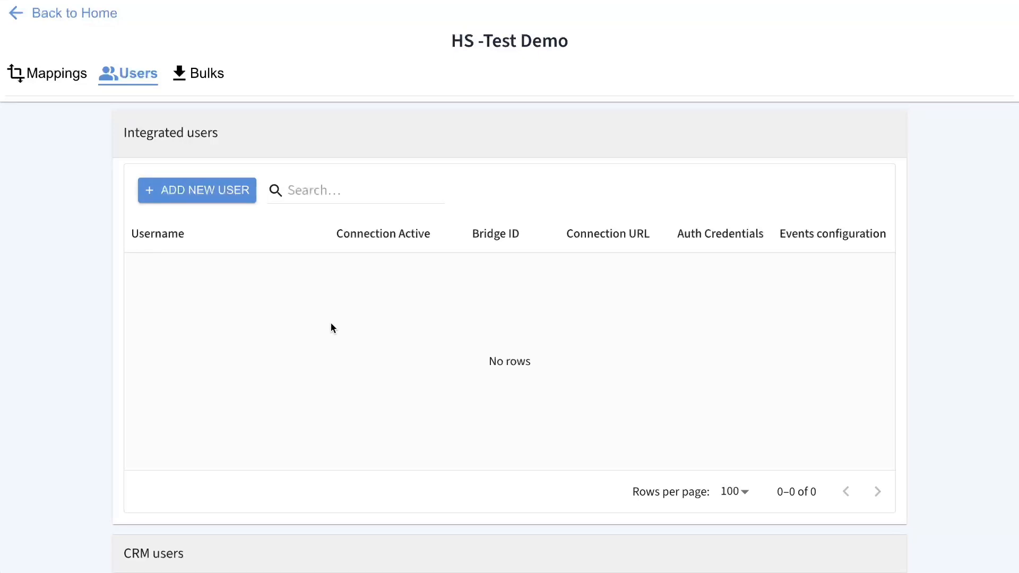
{"action": "left_click", "coordinate": [230, 192]}
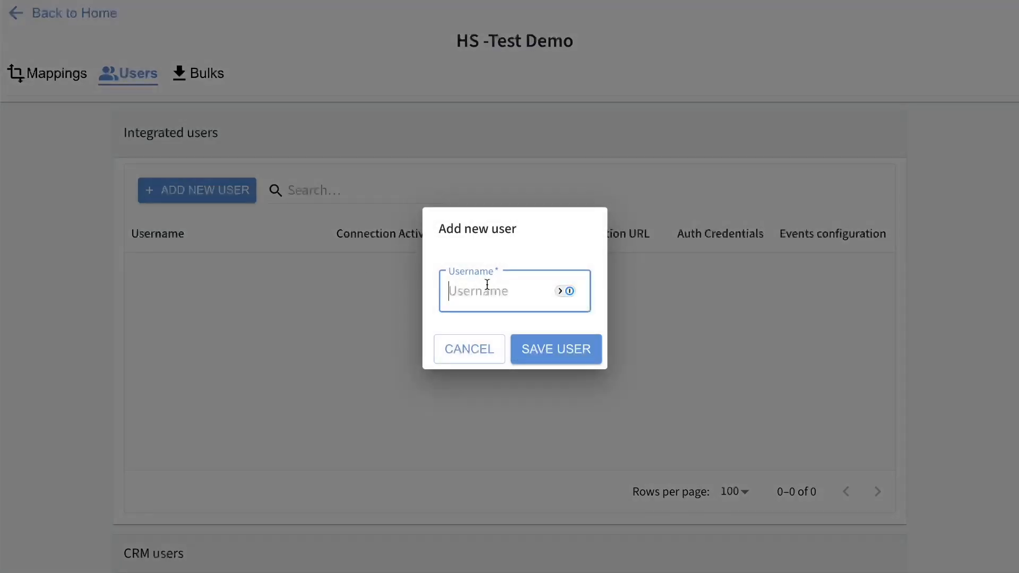
{"action": "type", "text": "Test"}
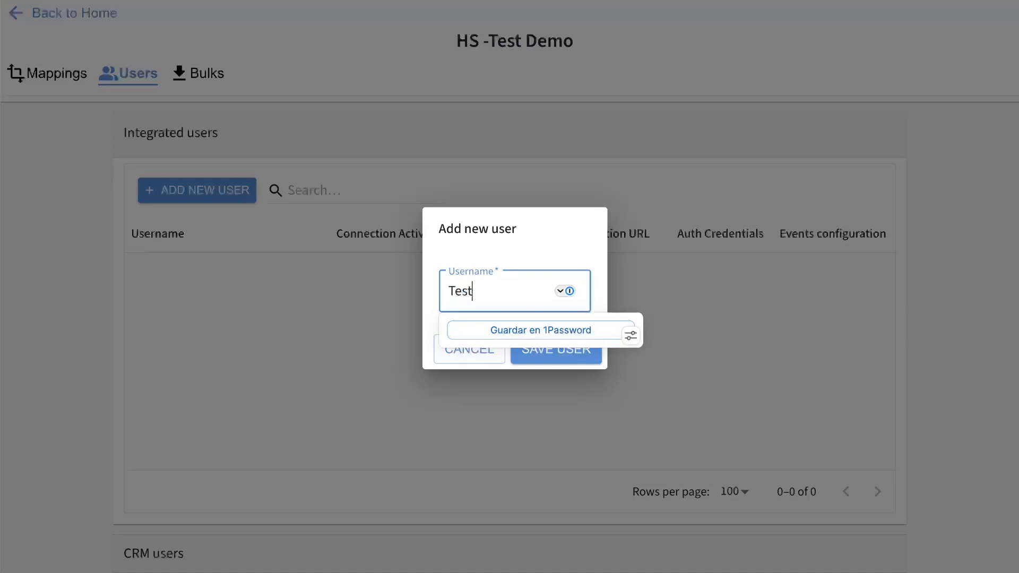
{"action": "left_click", "coordinate": [501, 251]}
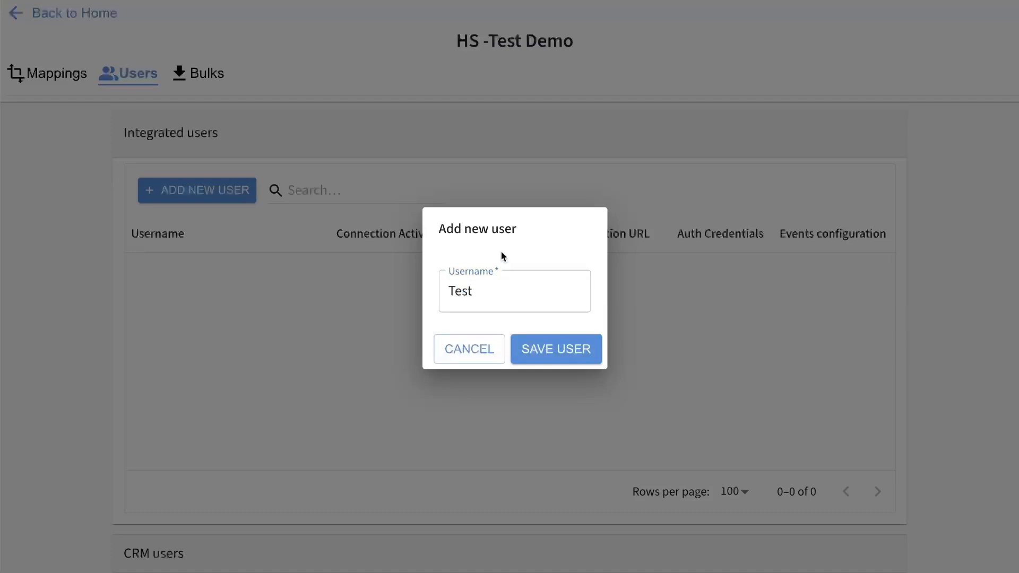
{"action": "left_click", "coordinate": [542, 363]}
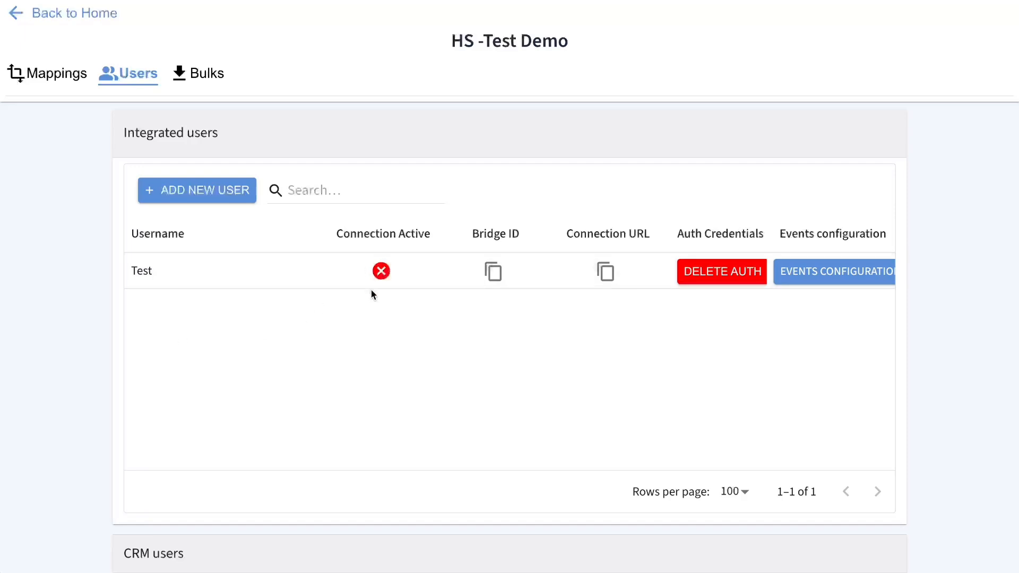
- Copy the Test user's connection URL and load it in the browser address bar
{"action": "left_click", "coordinate": [605, 271]}
{"action": "left_click", "coordinate": [605, 272]}
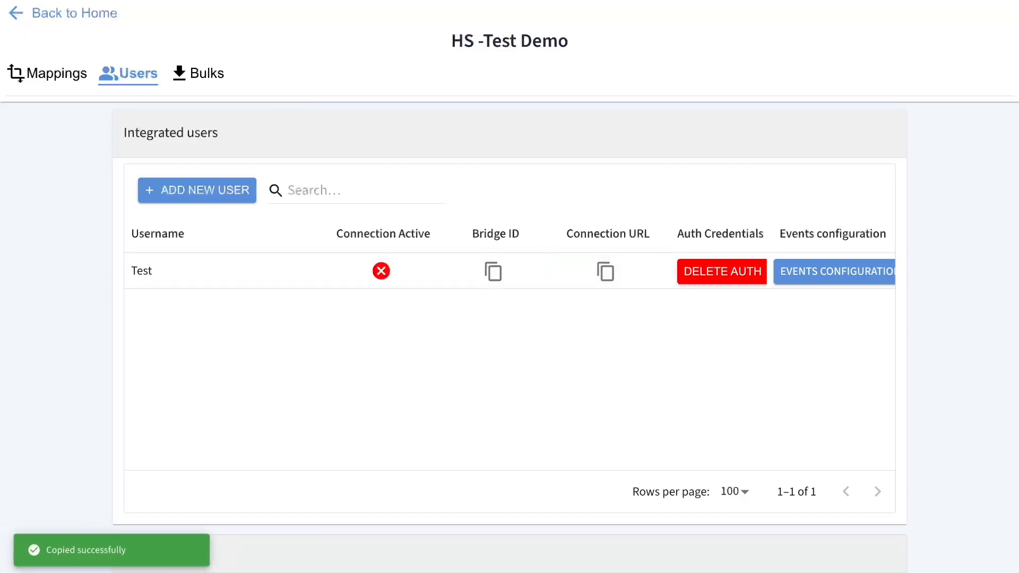
{"action": "key", "text": "ctrl+v"}
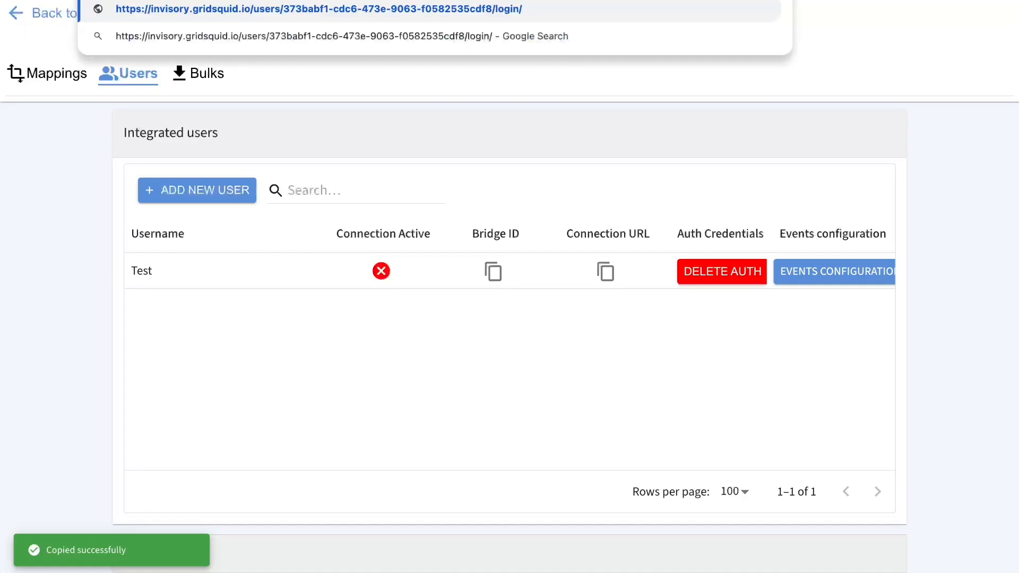
{"action": "key", "text": "Return"}
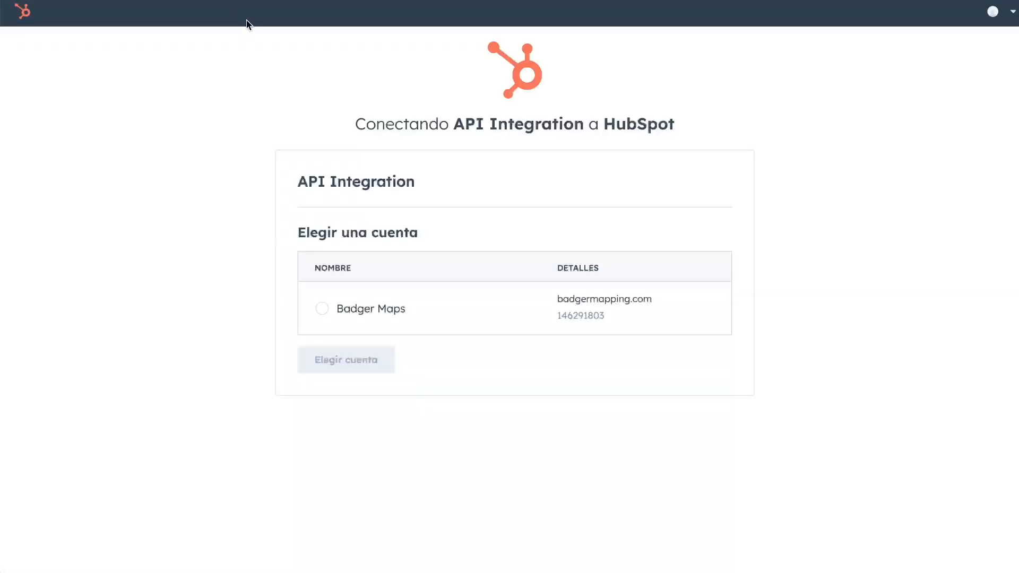
- Choose the Badger Maps account in HubSpot's account chooser and confirm with Elegir cuenta
{"action": "left_click", "coordinate": [323, 309]}
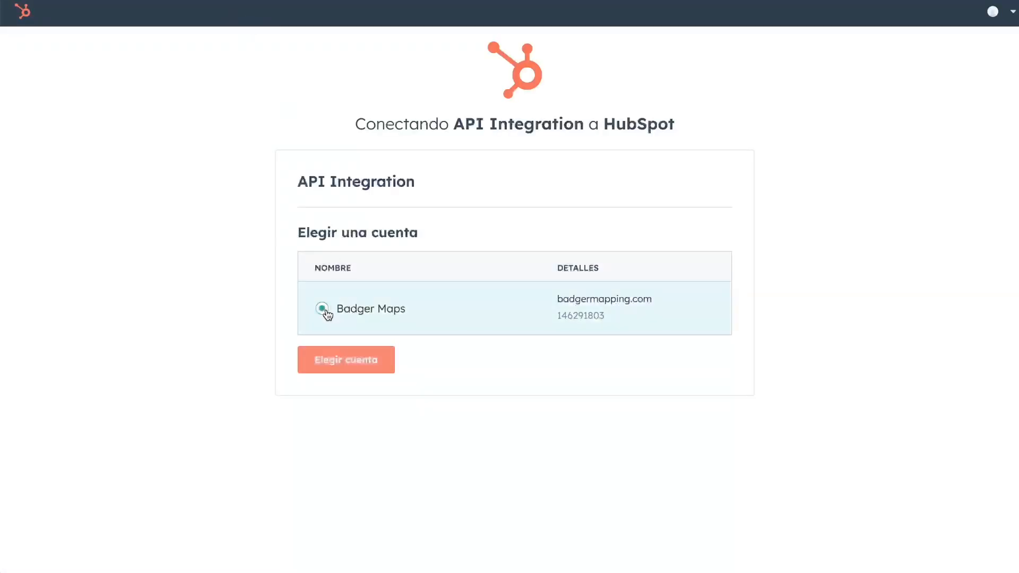
{"action": "left_click", "coordinate": [352, 367]}
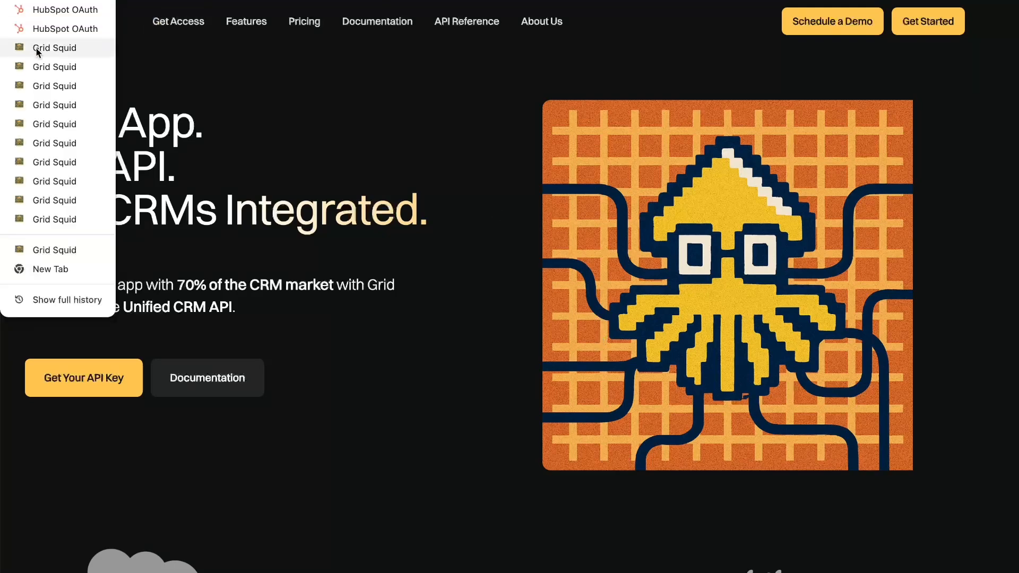
- Go back through browser history to HS -Test Demo's Users tab, where Test now shows as active
{"action": "left_click", "coordinate": [18, 115]}
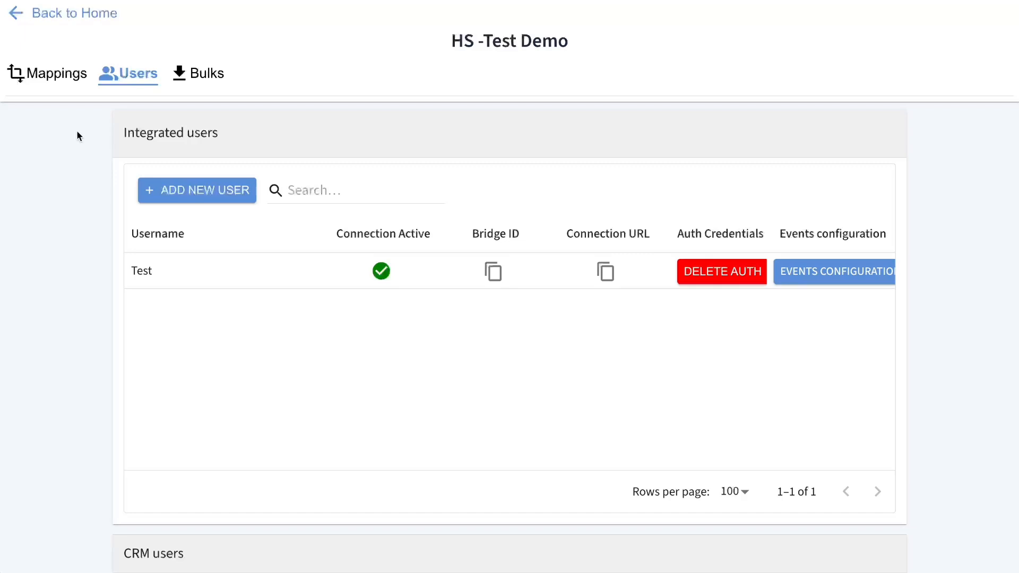
- Start a new object mapping with CRM name contacts and Badger name customers
{"action": "left_click", "coordinate": [50, 75]}
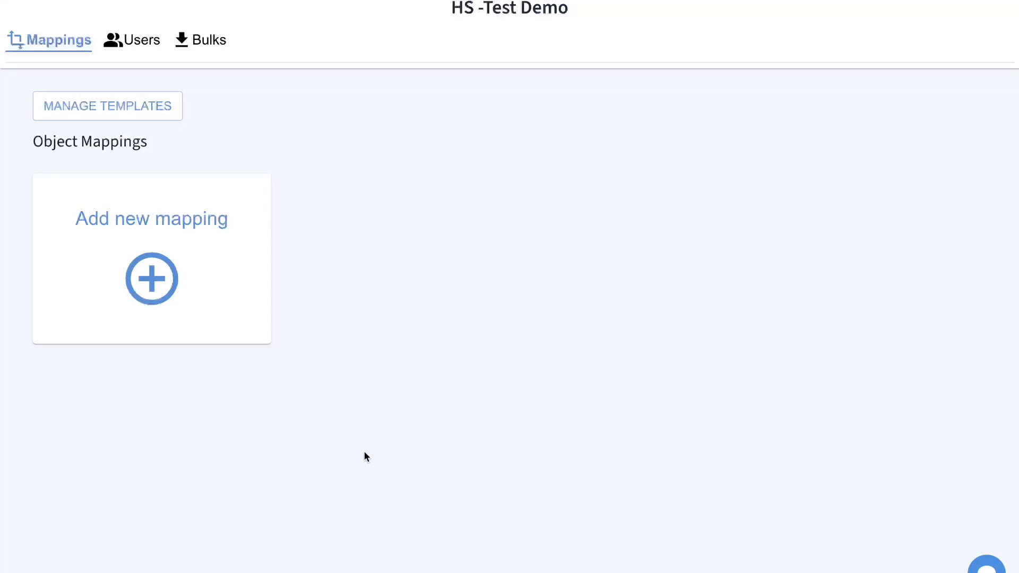
{"action": "left_click", "coordinate": [164, 241]}
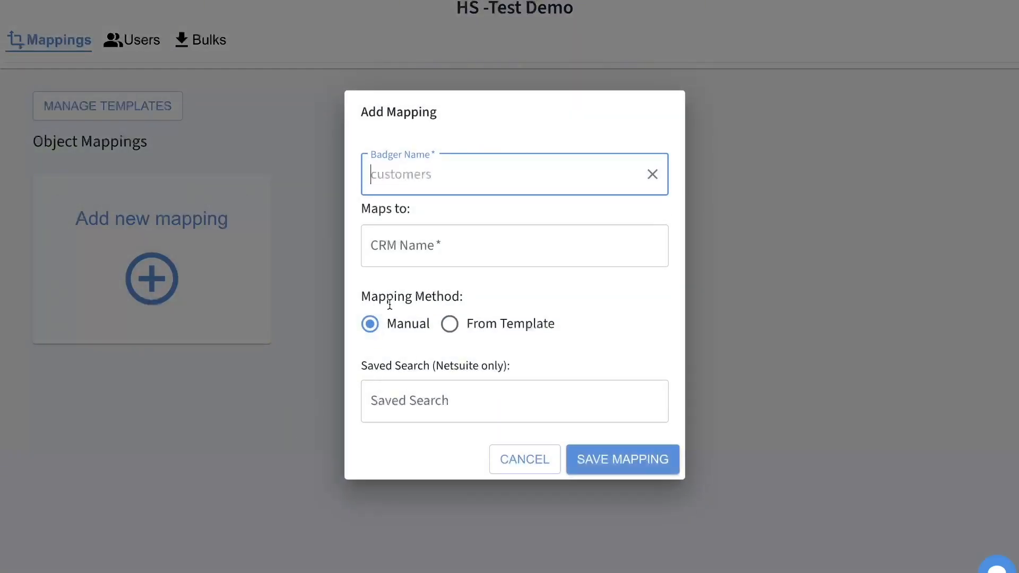
{"action": "left_click", "coordinate": [403, 246]}
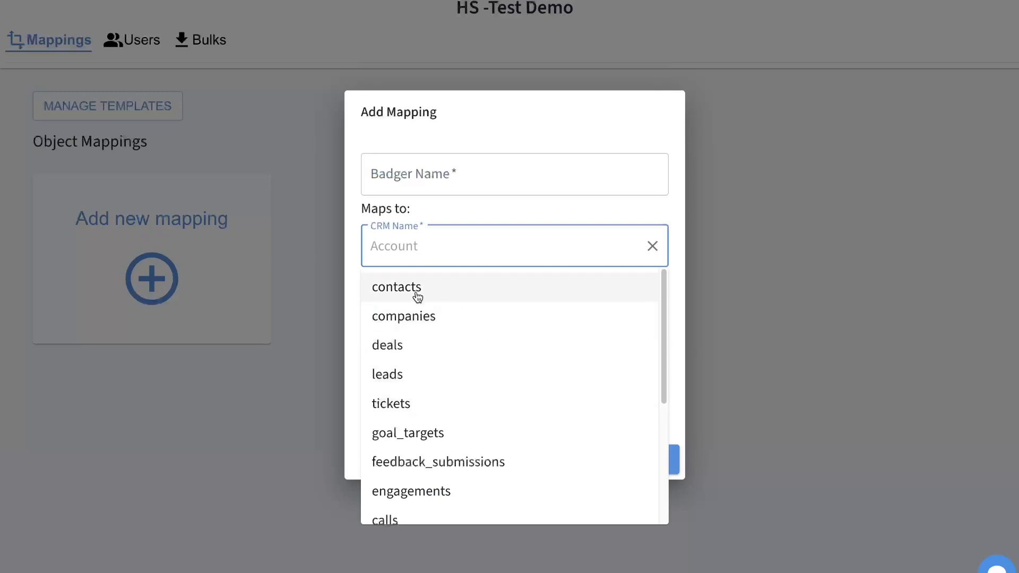
{"action": "scroll", "coordinate": [439, 427], "scroll_direction": "down", "scroll_amount": 4}
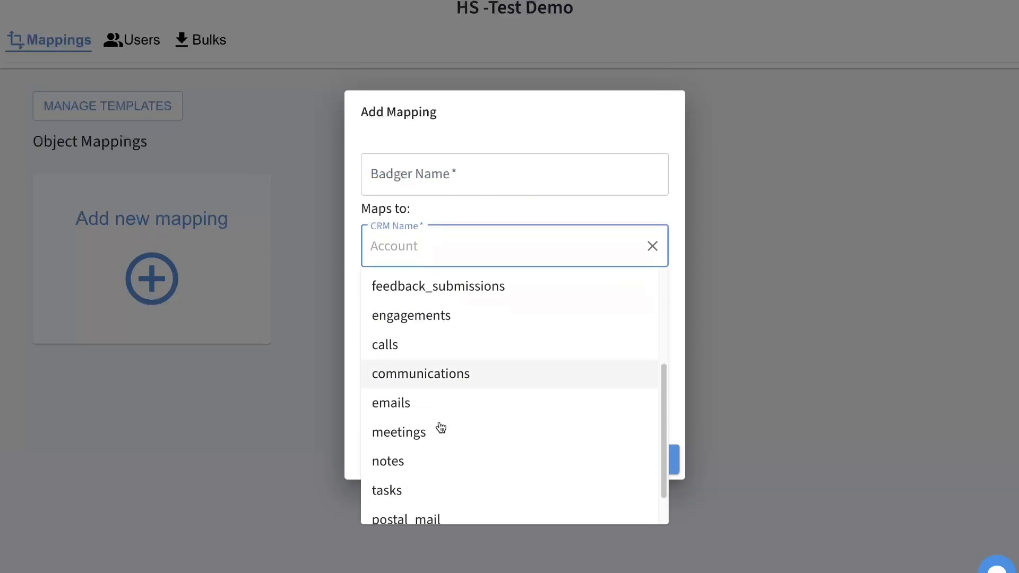
{"action": "scroll", "coordinate": [443, 372], "scroll_direction": "up", "scroll_amount": 4}
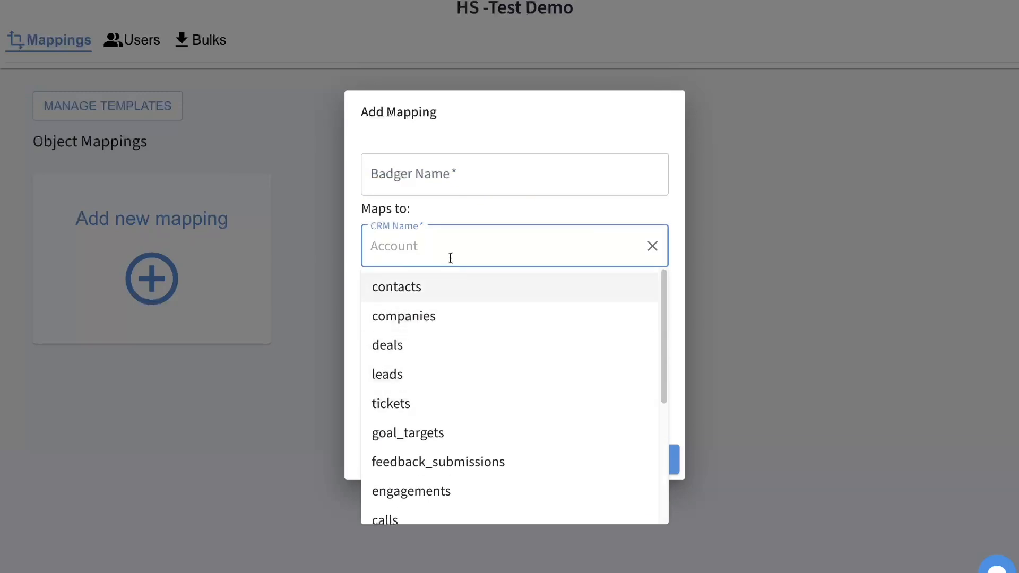
{"action": "scroll", "coordinate": [466, 425], "scroll_direction": "down", "scroll_amount": 3}
{"action": "scroll", "coordinate": [462, 398], "scroll_direction": "up", "scroll_amount": 3}
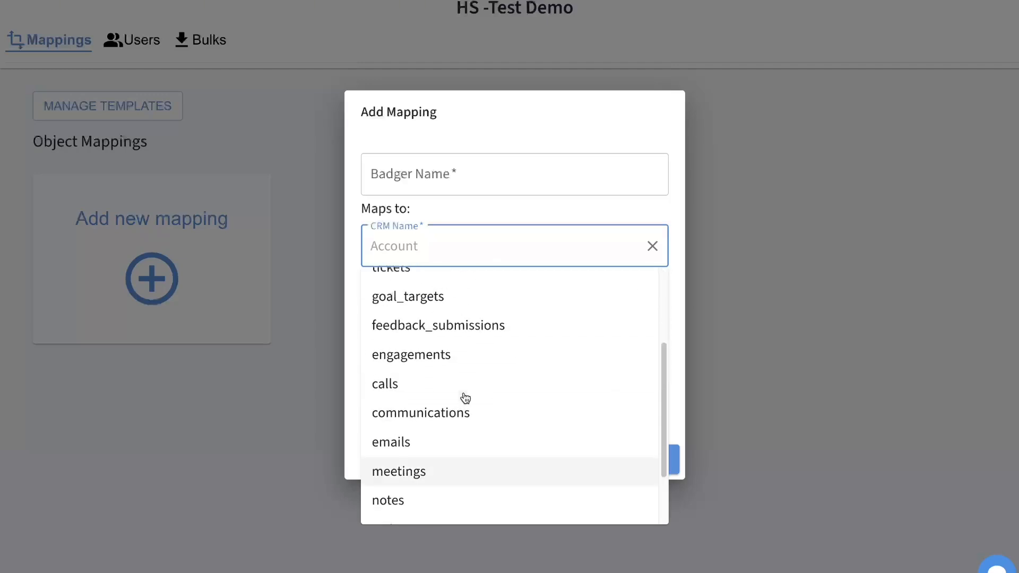
{"action": "left_click", "coordinate": [408, 293]}
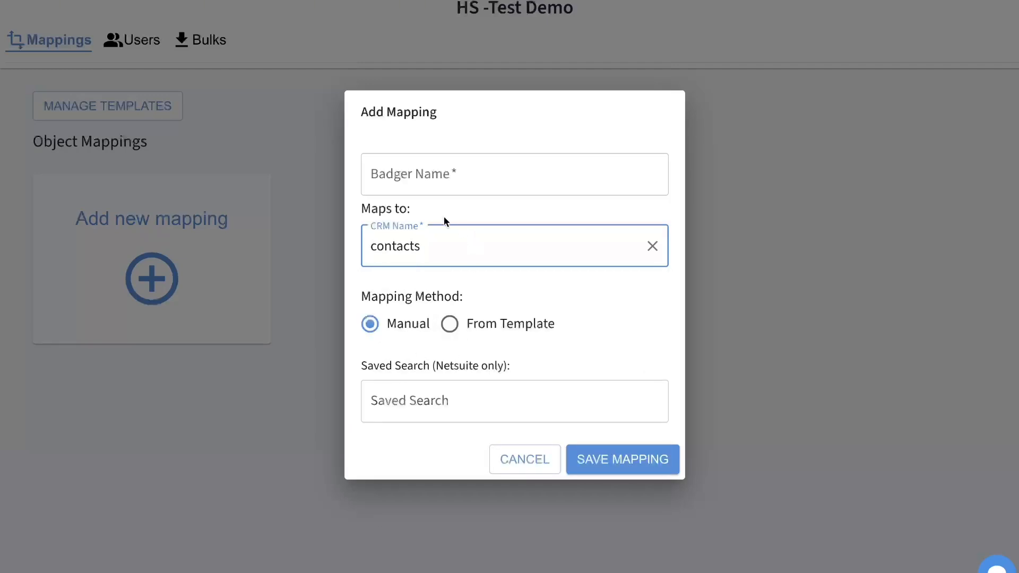
{"action": "left_click", "coordinate": [444, 175]}
{"action": "type", "text": "customers"}
{"action": "left_click", "coordinate": [476, 139]}
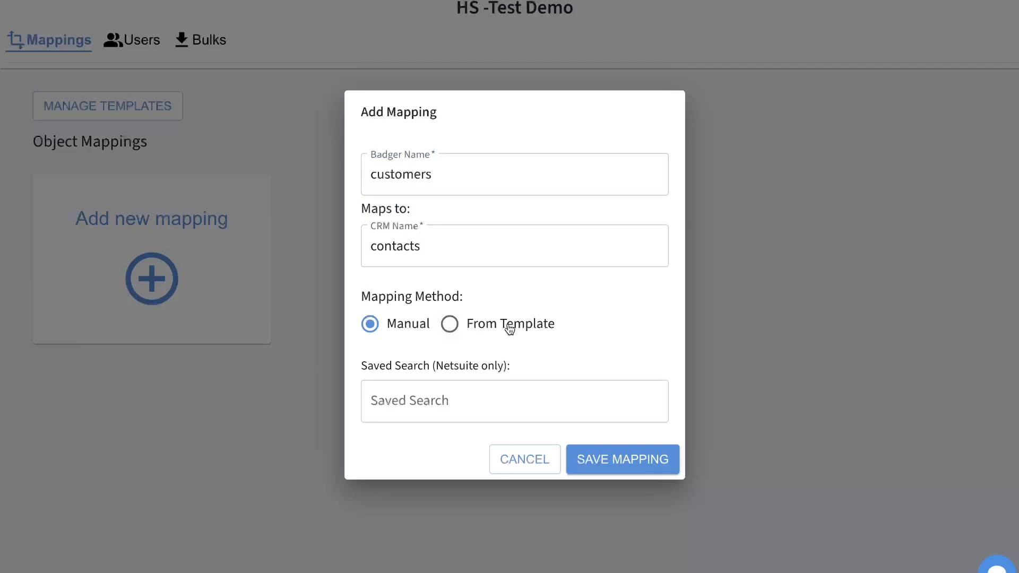
- Base it on the V2.HUBSPOT - Contacts mandatory fields template and save the mapping
{"action": "left_click", "coordinate": [479, 329]}
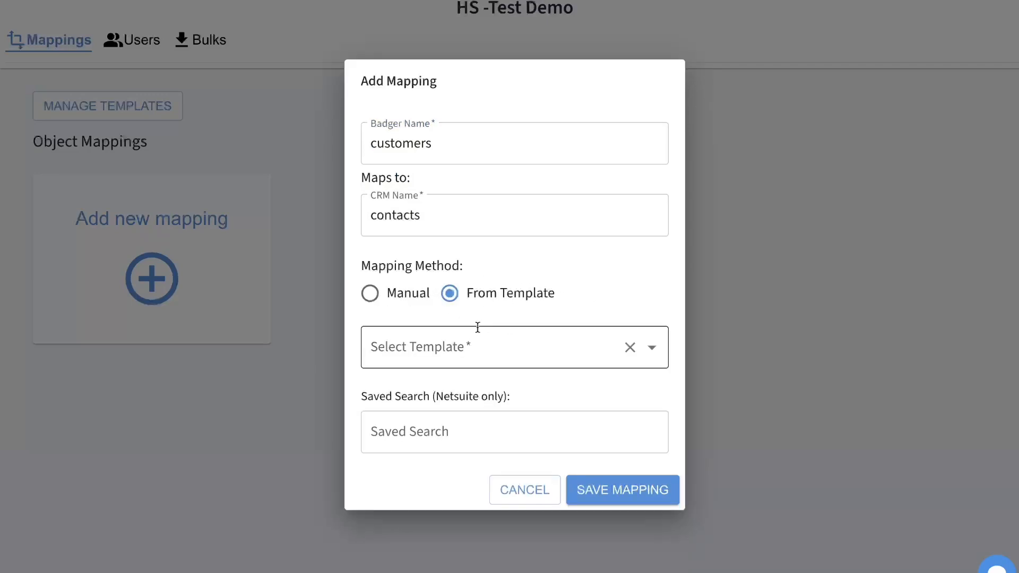
{"action": "left_click", "coordinate": [450, 346]}
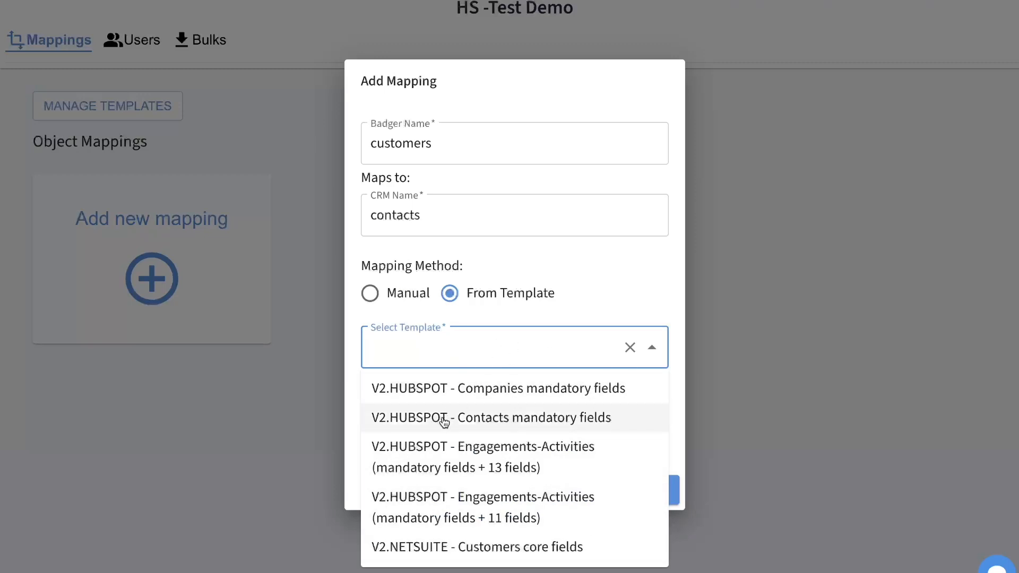
{"action": "left_click", "coordinate": [414, 420]}
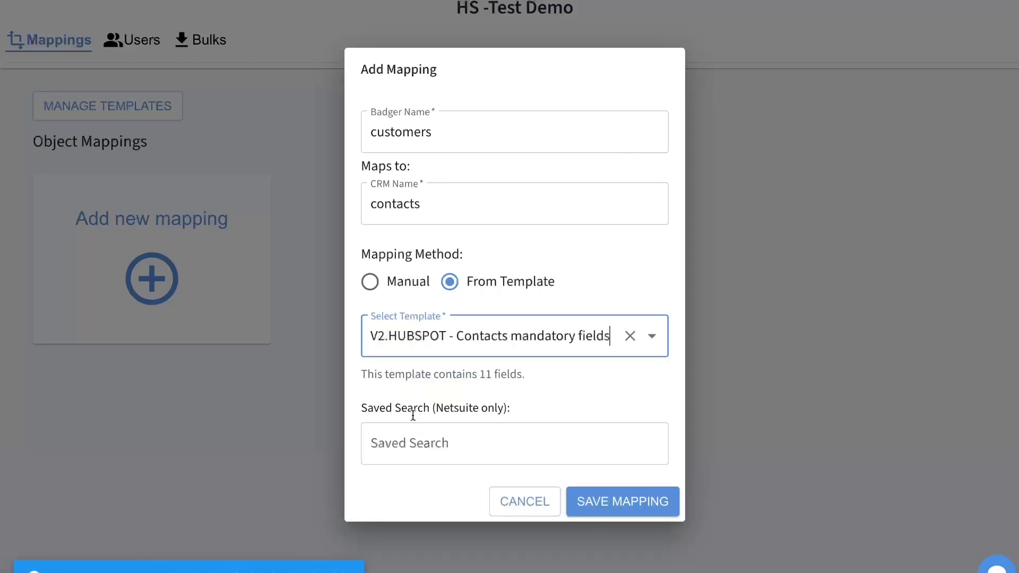
{"action": "left_click", "coordinate": [643, 504]}
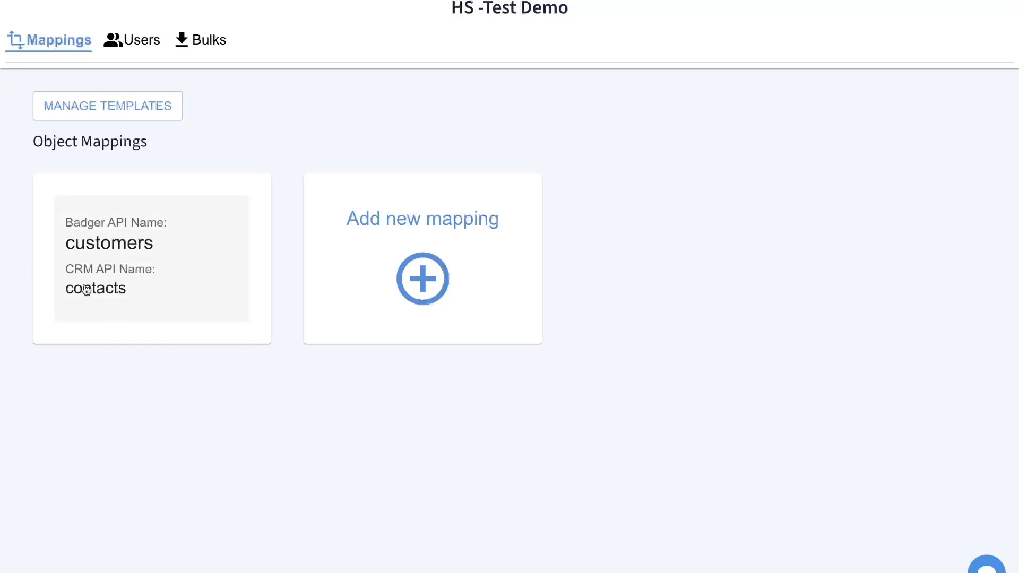
{"action": "left_click", "coordinate": [132, 266]}
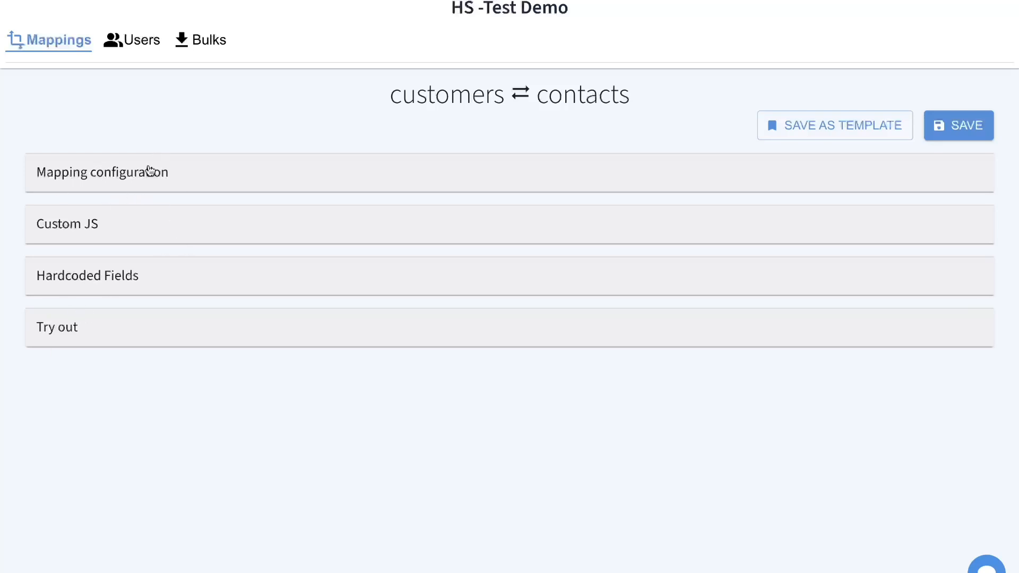
{"action": "left_click", "coordinate": [150, 171]}
{"action": "scroll", "coordinate": [237, 243], "scroll_direction": "down", "scroll_amount": 3}
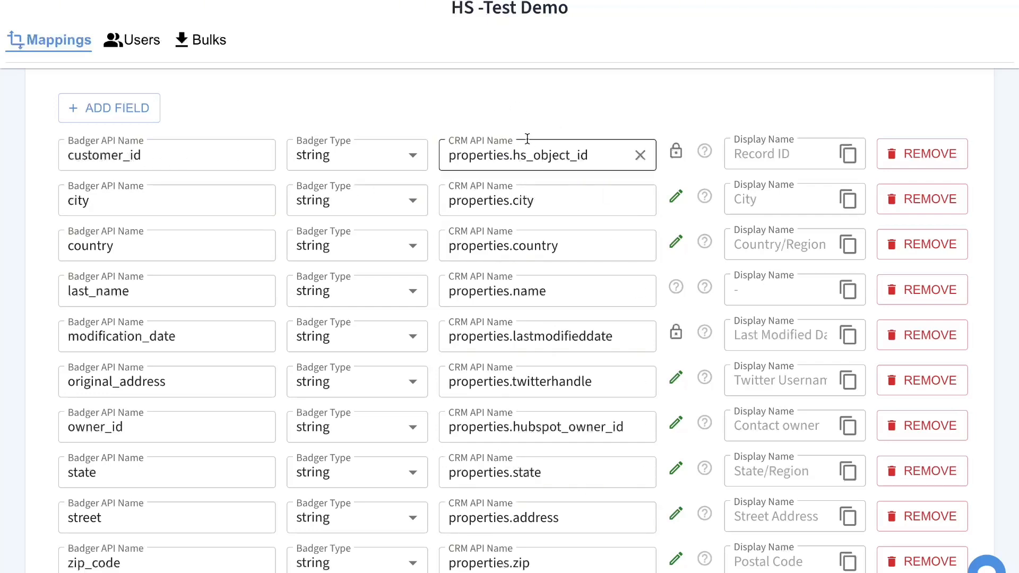
{"action": "left_click_drag", "start_coordinate": [598, 154], "coordinate": [514, 153]}
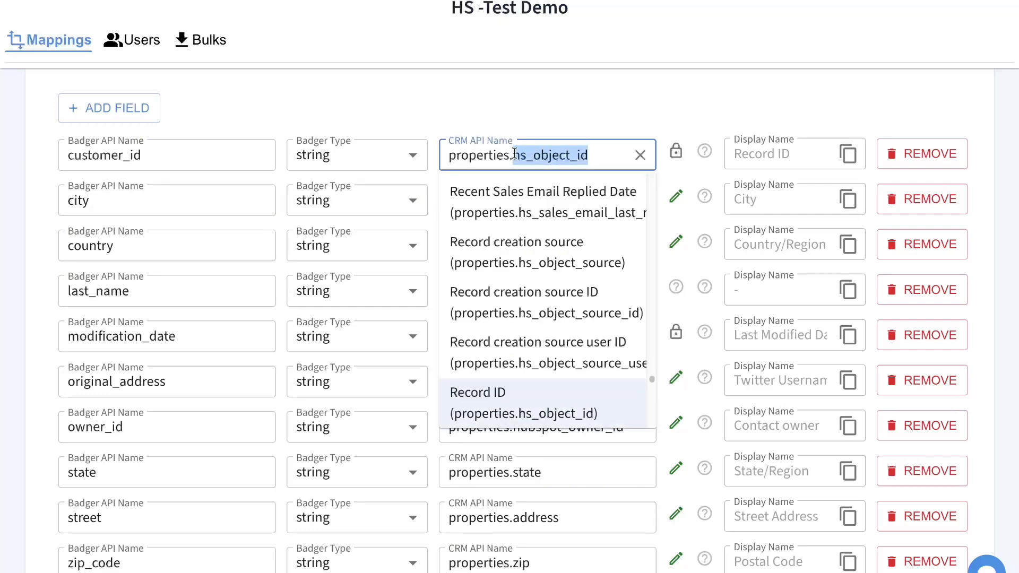
{"action": "left_click", "coordinate": [527, 101]}
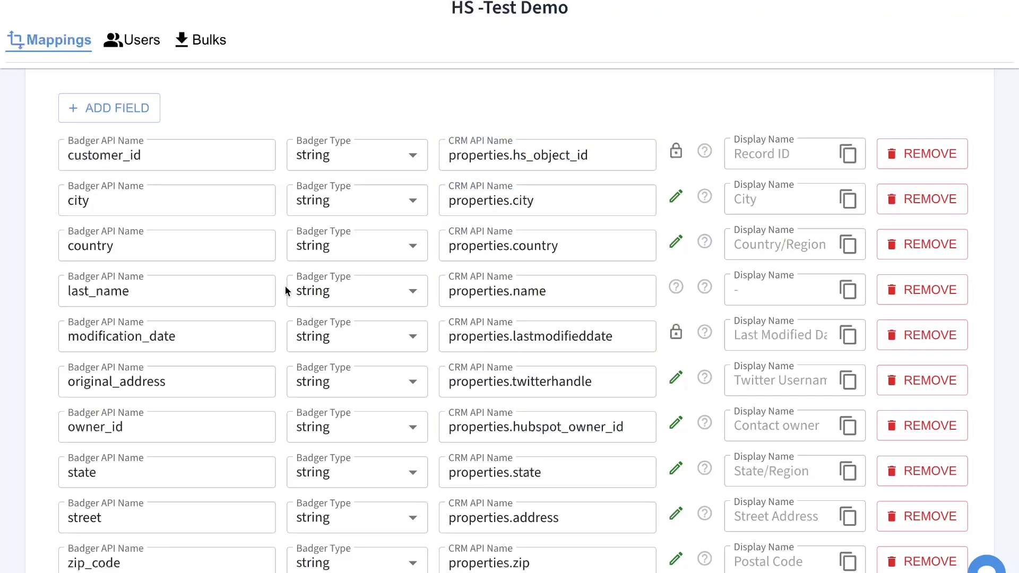
{"action": "scroll", "coordinate": [312, 318], "scroll_direction": "down", "scroll_amount": 1}
{"action": "scroll", "coordinate": [313, 317], "scroll_direction": "down", "scroll_amount": 3}
{"action": "scroll", "coordinate": [504, 359], "scroll_direction": "up", "scroll_amount": 6}
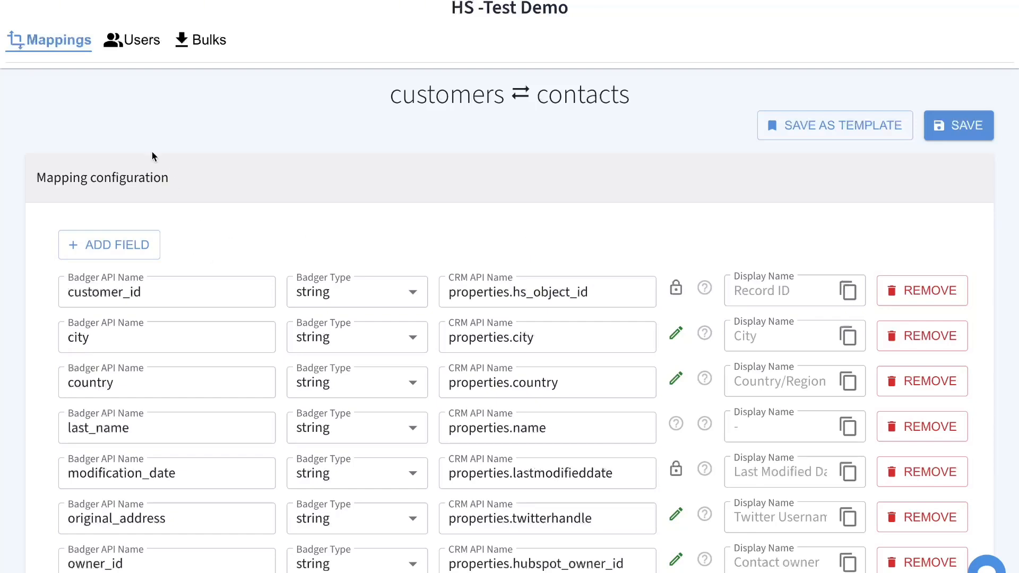
{"action": "left_click", "coordinate": [68, 43]}
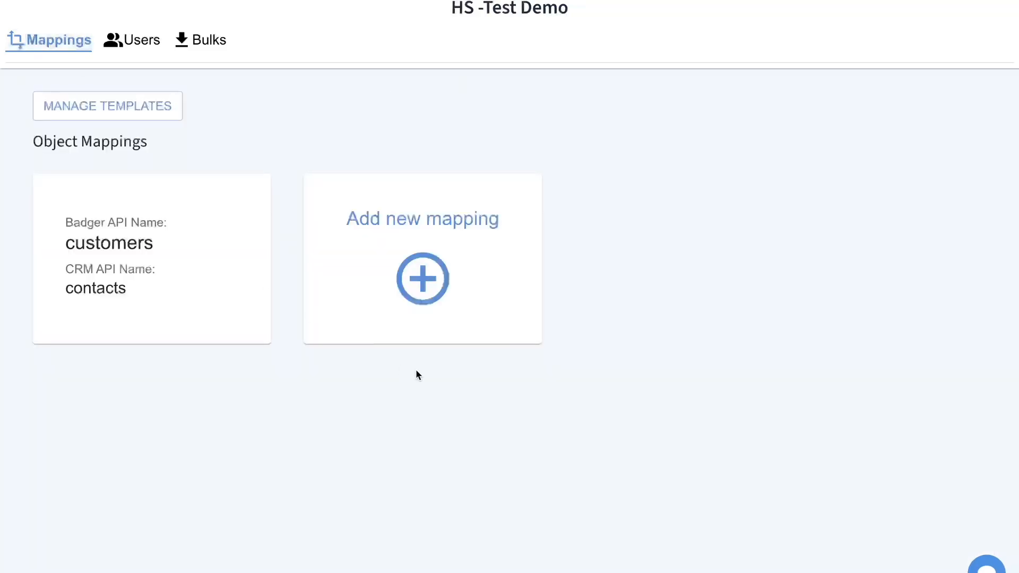
- Add a manual mapping with Badger name 'companies' linked to the HubSpot companies object, and save it
{"action": "left_click", "coordinate": [420, 281]}
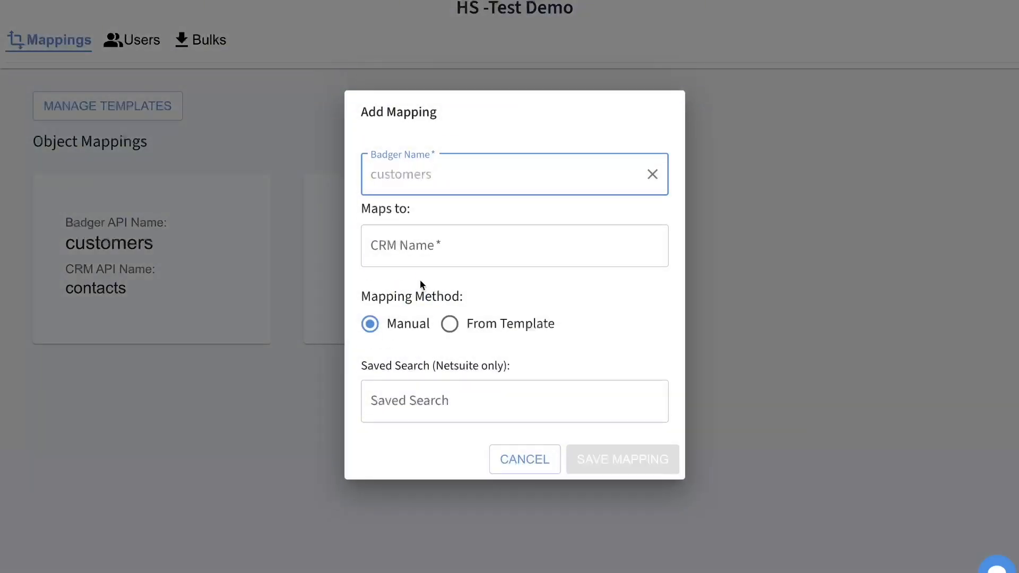
{"action": "type", "text": "companies"}
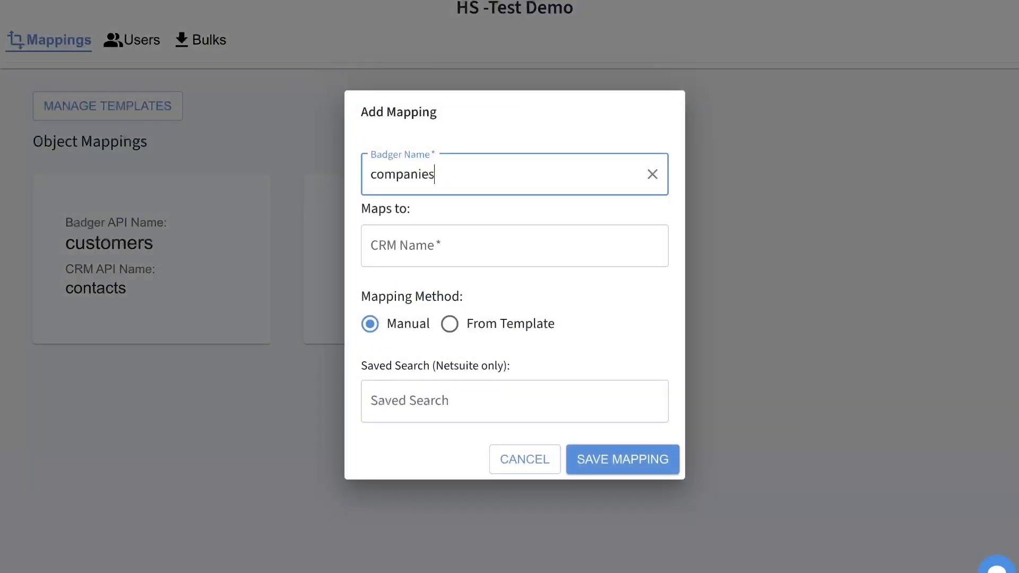
{"action": "key", "text": "Tab"}
{"action": "type", "text": "comp"}
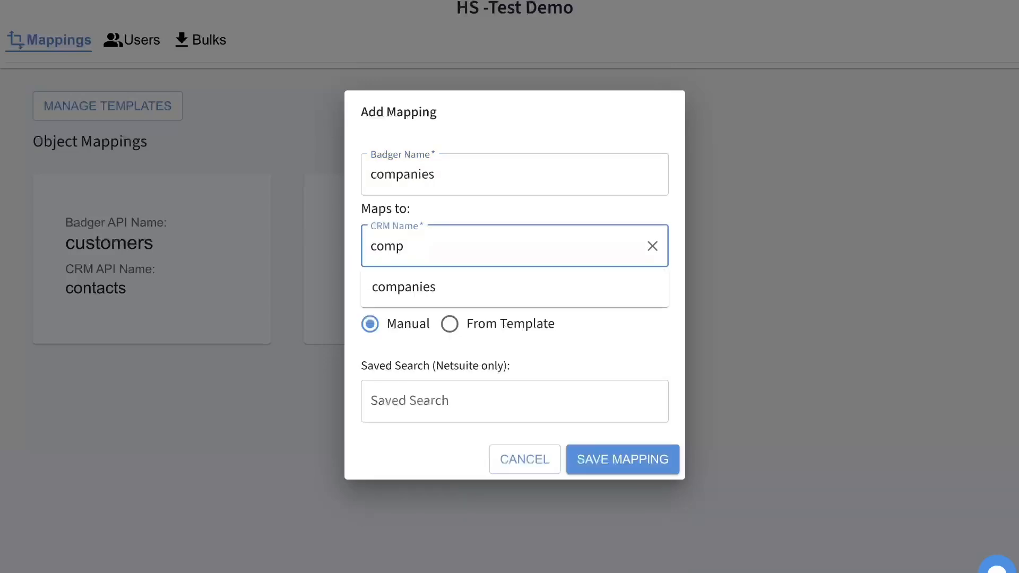
{"action": "left_click", "coordinate": [437, 287]}
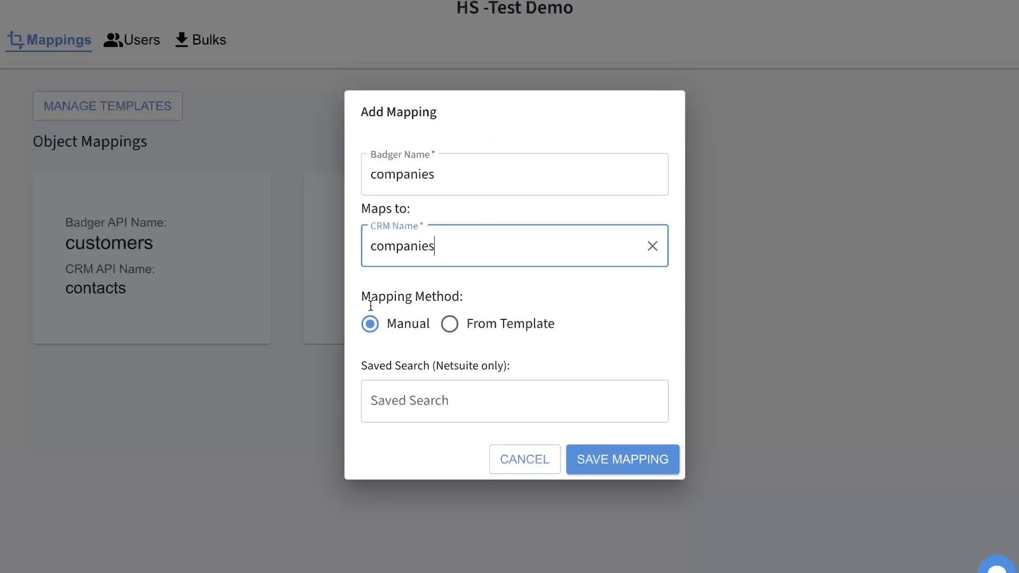
{"action": "left_click", "coordinate": [591, 461]}
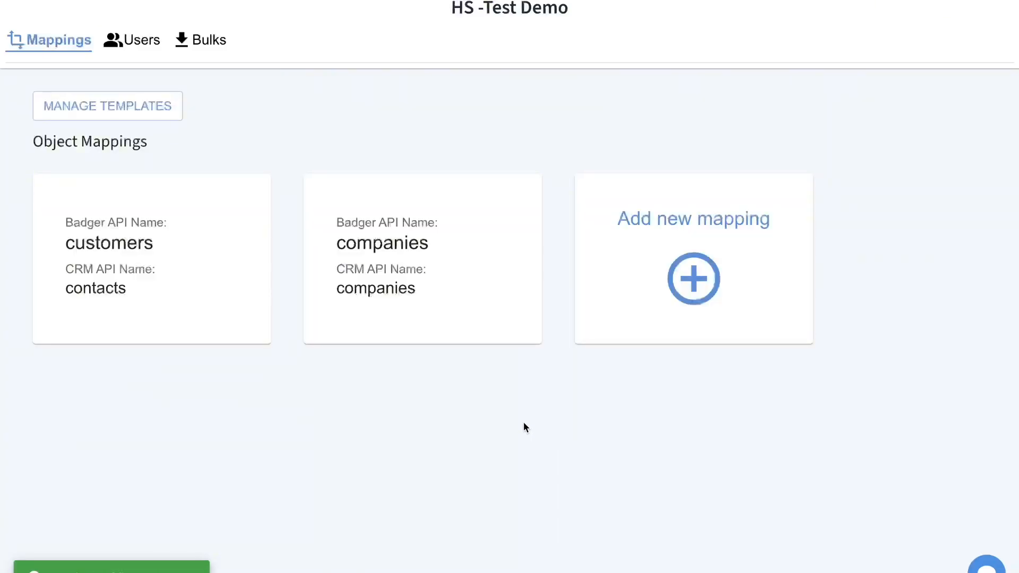
- Open the companies mapping and expand its configuration to show the api_name_1 → name_1 placeholder
{"action": "left_click", "coordinate": [446, 257]}
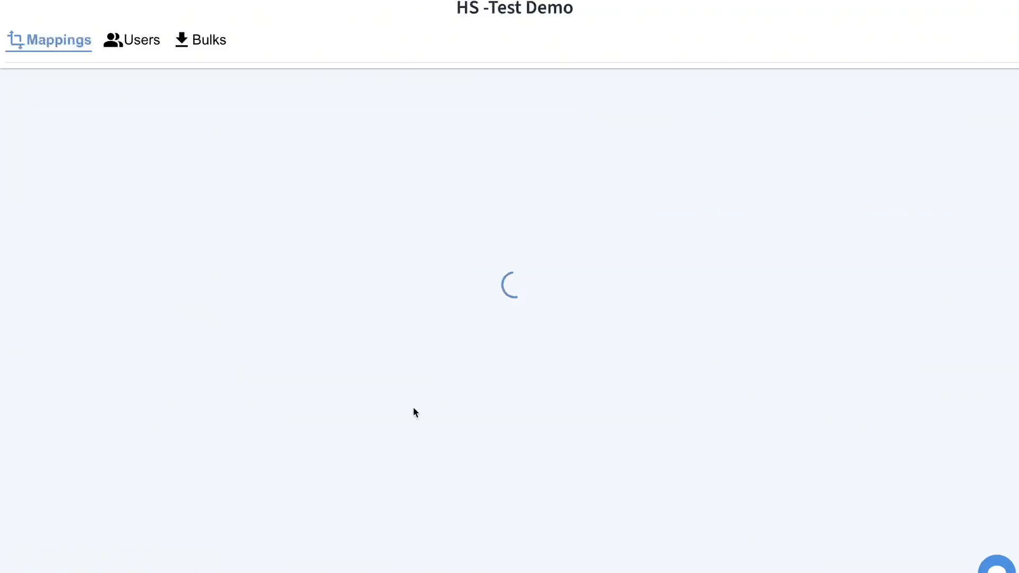
{"action": "left_click", "coordinate": [115, 176]}
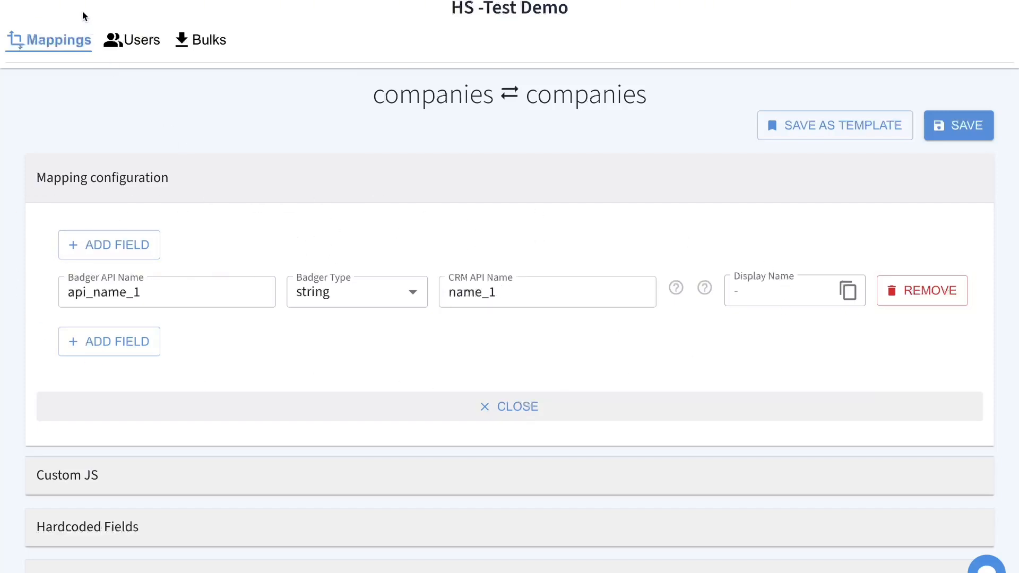
- Replace the placeholder with customer_id mapped to properties.hs_object_id (Record ID) and save
{"action": "double_click", "coordinate": [113, 289]}
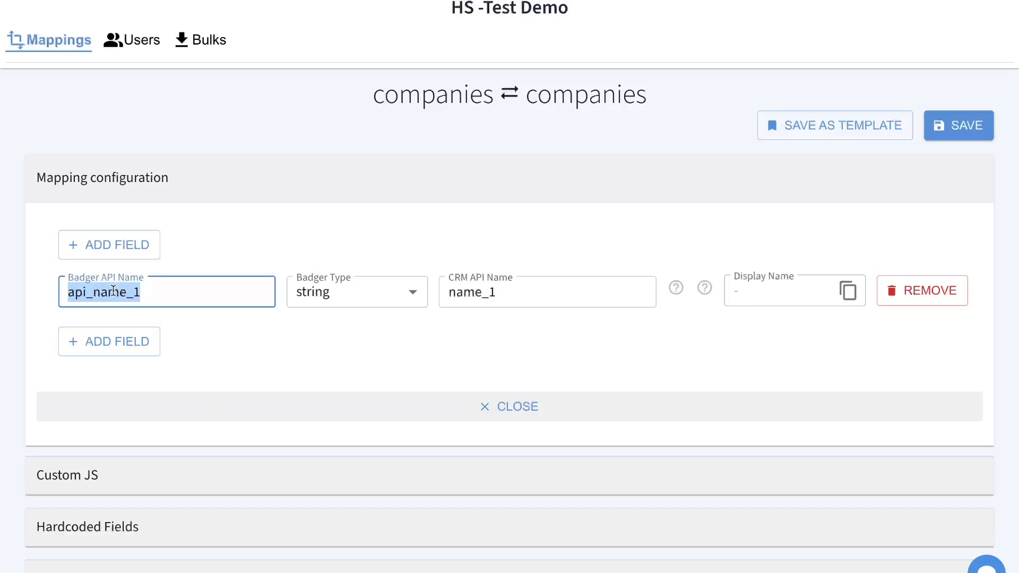
{"action": "type", "text": "customer_"}
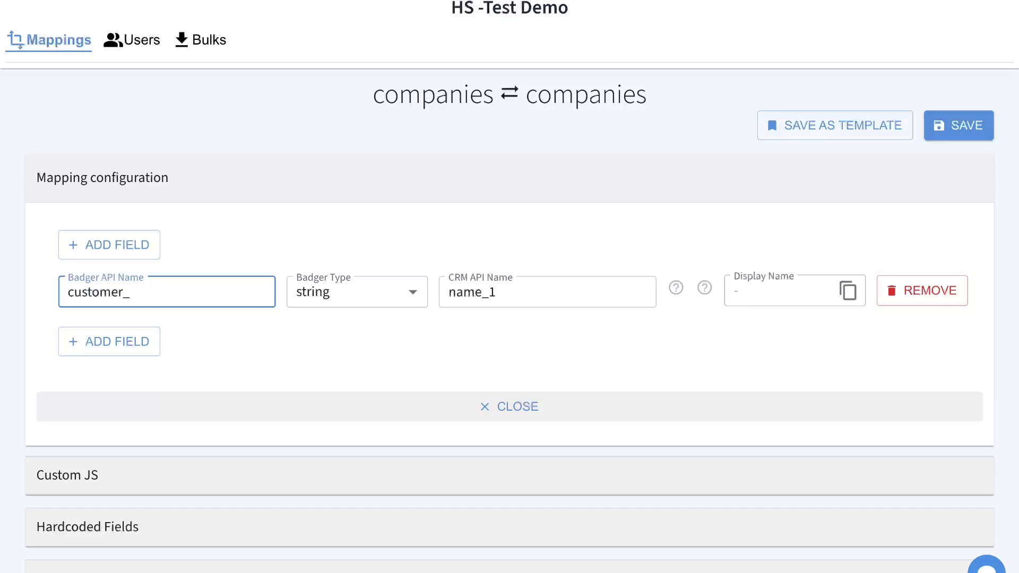
{"action": "type", "text": "did"}
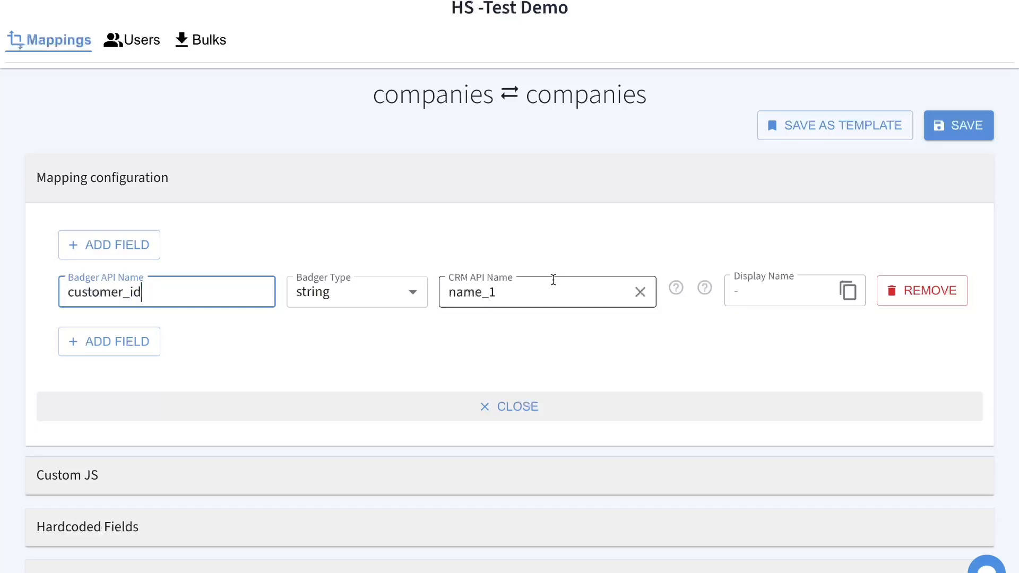
{"action": "left_click", "coordinate": [547, 291]}
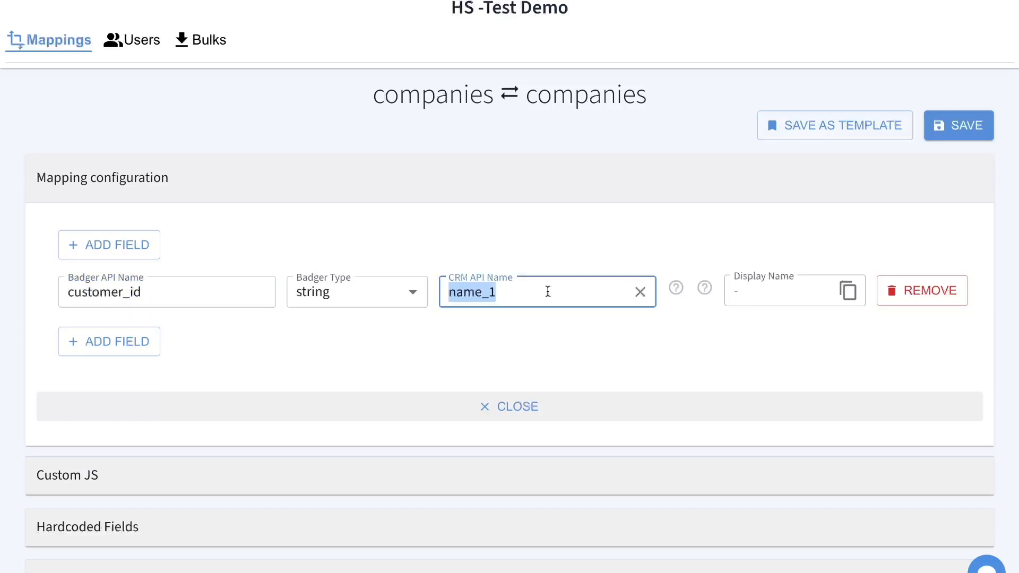
{"action": "type", "text": "object"}
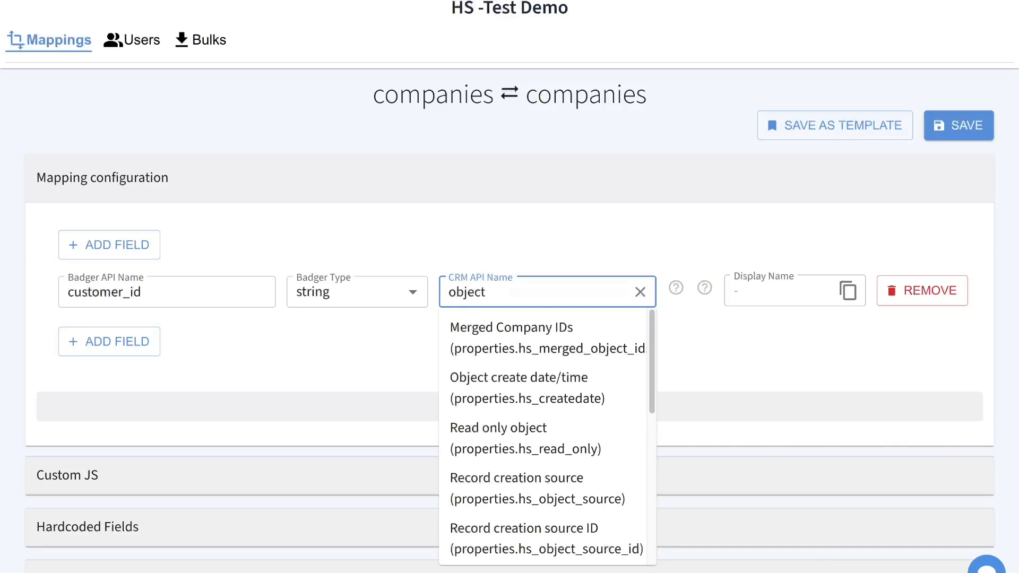
{"action": "type", "text": "_id"}
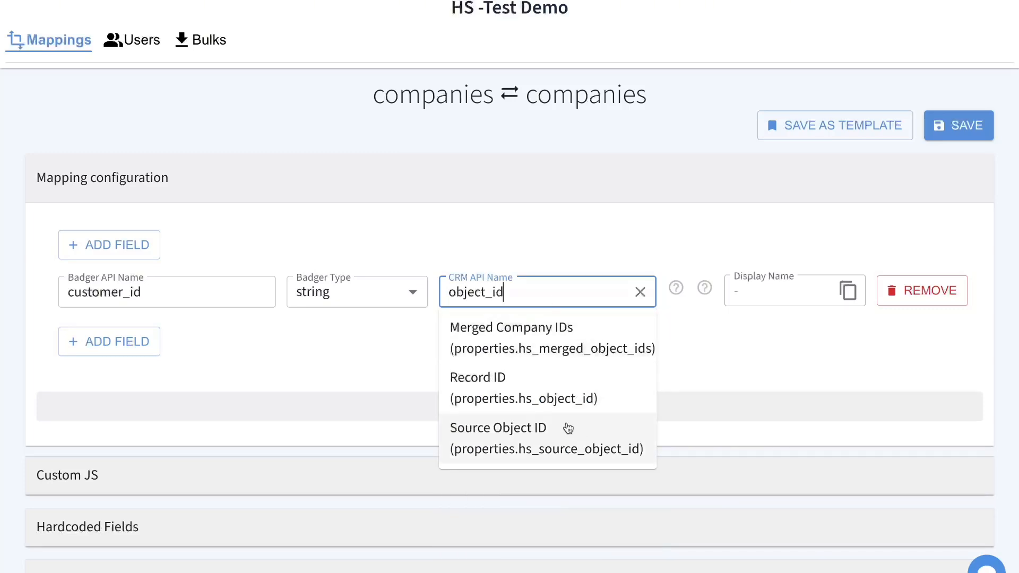
{"action": "left_click", "coordinate": [567, 402]}
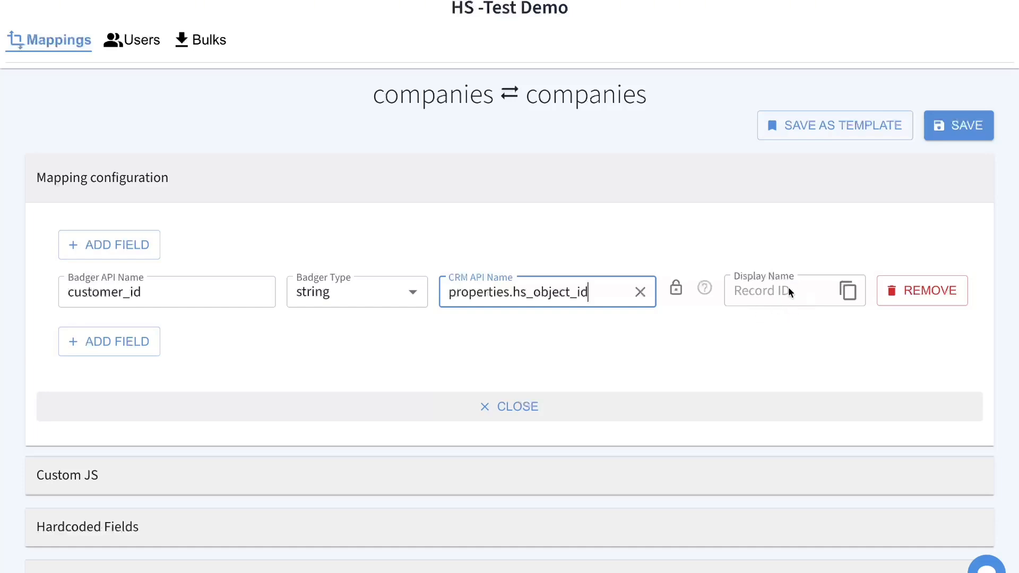
{"action": "left_click", "coordinate": [971, 127]}
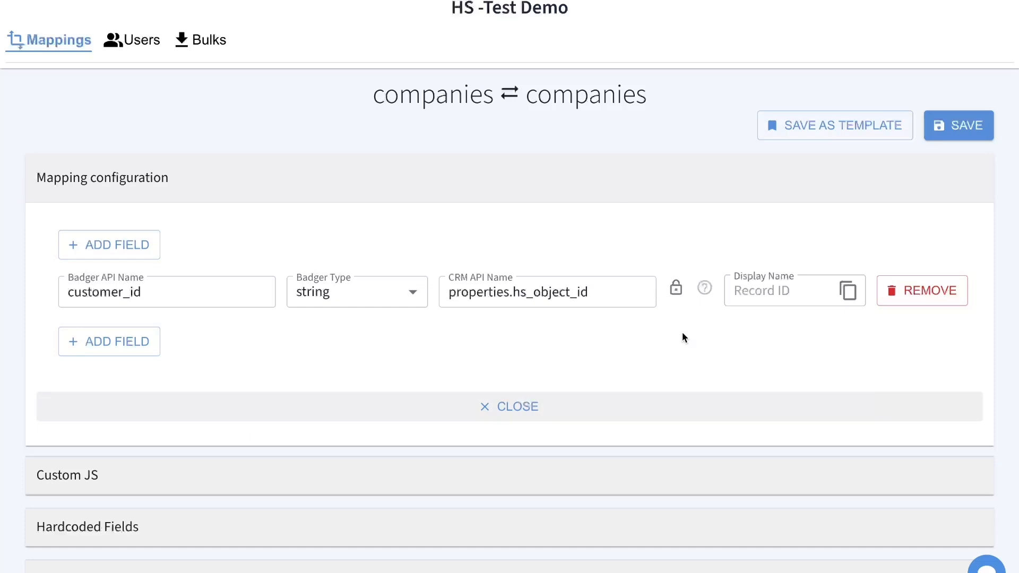
- Start saving the companies mapping as a template and dismiss the name suggestions
{"action": "left_click", "coordinate": [827, 129]}
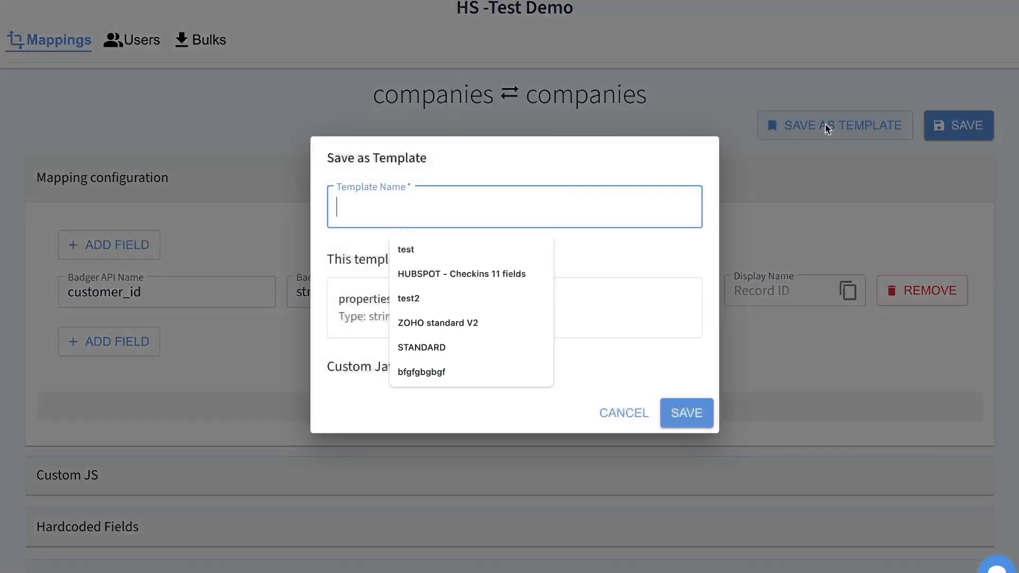
{"action": "left_click", "coordinate": [566, 159]}
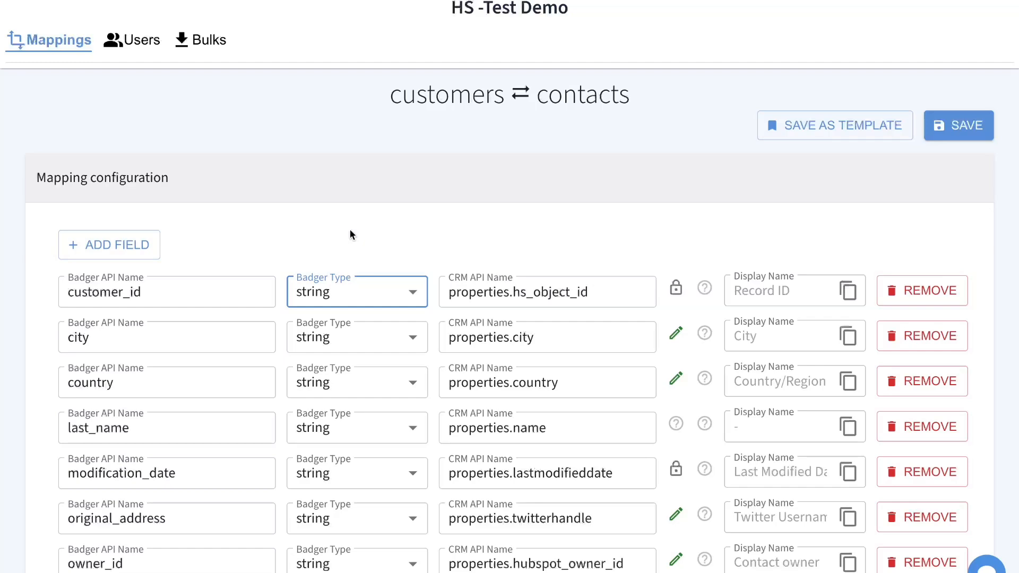
- Scroll to the Custom JS code and highlight the buildOriginalAddress function name
{"action": "scroll", "coordinate": [350, 229], "scroll_direction": "down", "scroll_amount": 8}
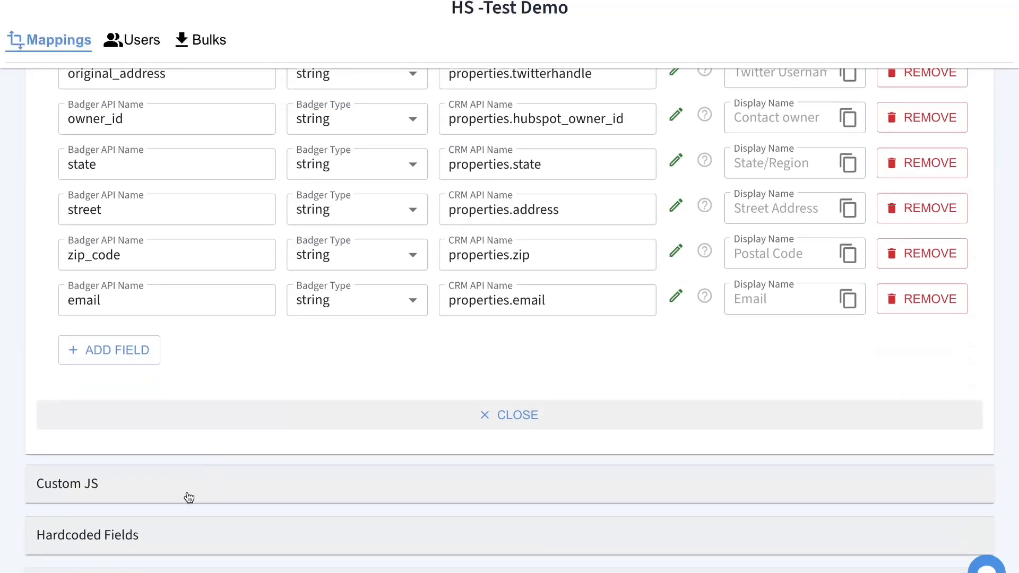
{"action": "scroll", "coordinate": [223, 391], "scroll_direction": "down", "scroll_amount": 3}
{"action": "scroll", "coordinate": [211, 361], "scroll_direction": "down", "scroll_amount": 5}
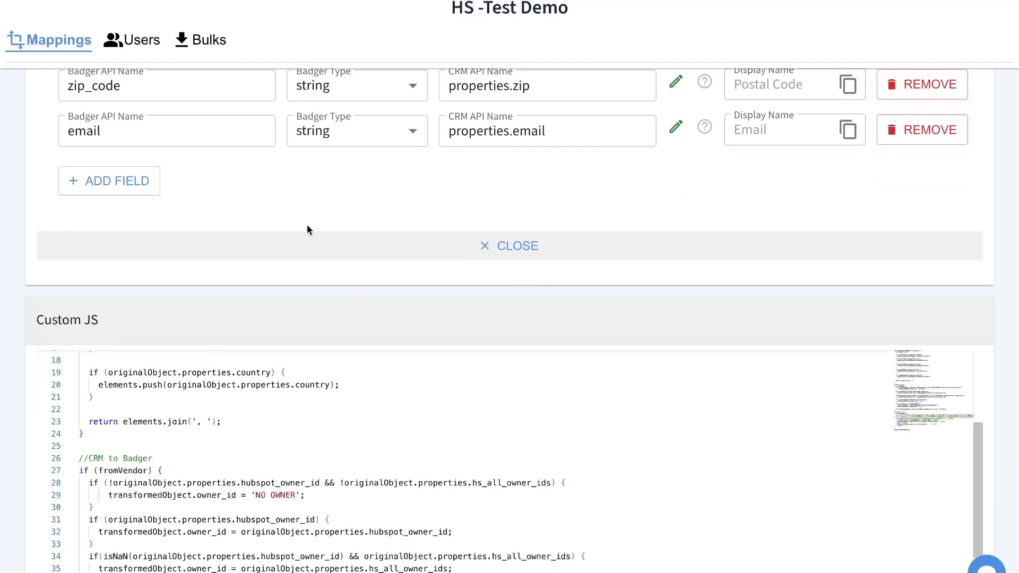
{"action": "scroll", "coordinate": [308, 229], "scroll_direction": "down", "scroll_amount": 3}
{"action": "scroll", "coordinate": [284, 237], "scroll_direction": "up", "scroll_amount": 5}
{"action": "scroll", "coordinate": [296, 132], "scroll_direction": "up", "scroll_amount": 1}
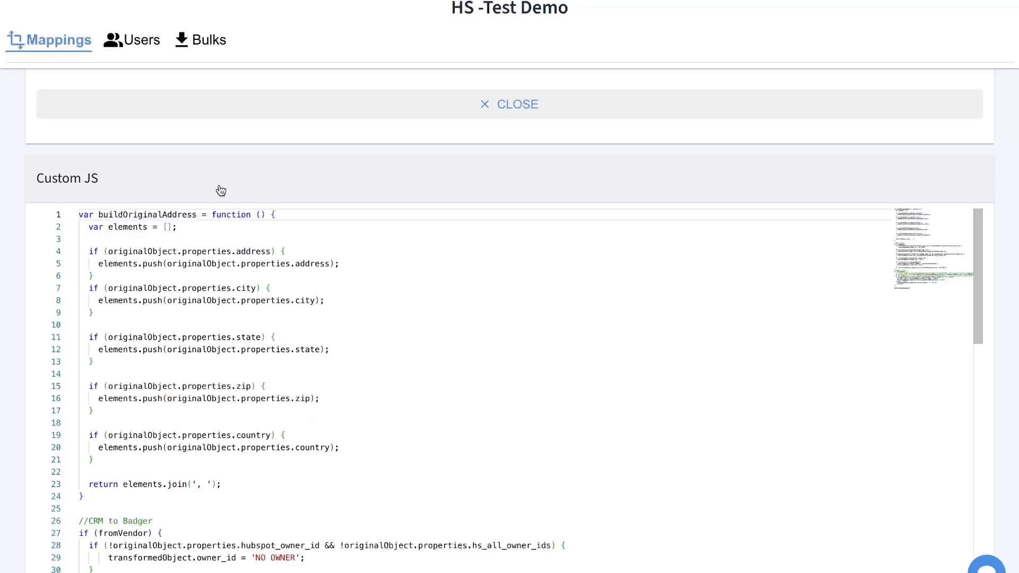
{"action": "double_click", "coordinate": [130, 214]}
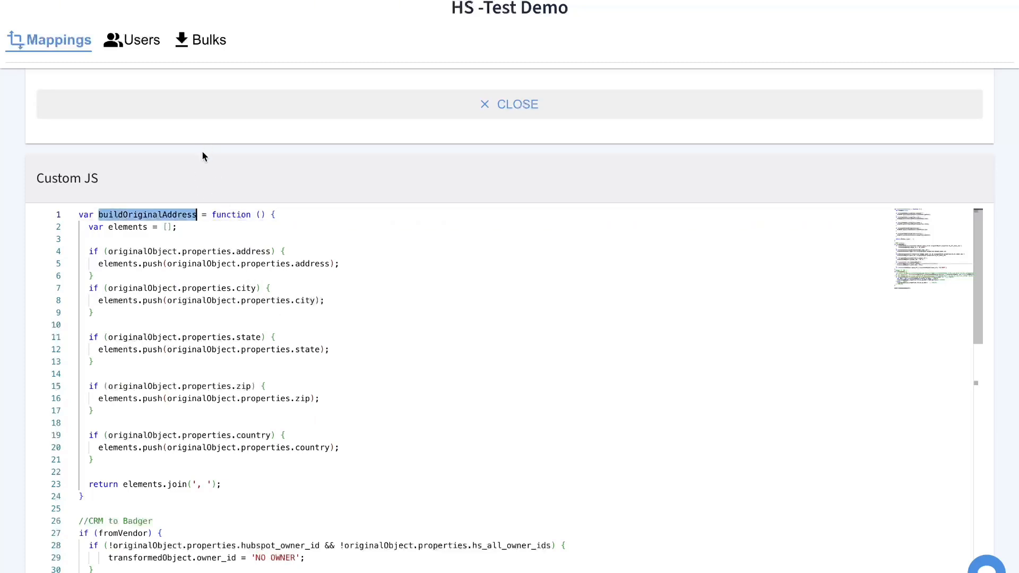
{"action": "scroll", "coordinate": [198, 159], "scroll_direction": "up", "scroll_amount": 1}
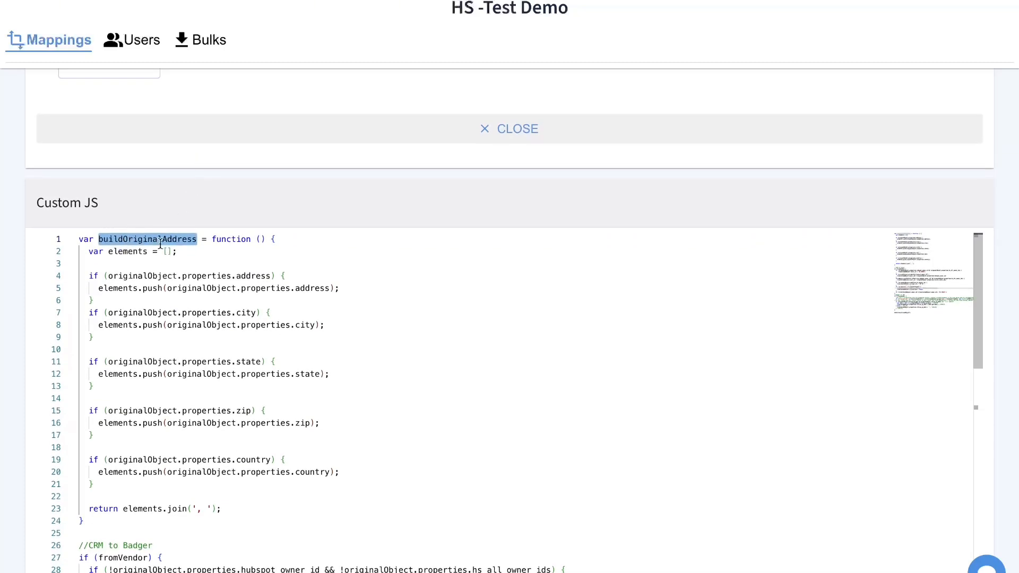
- Trace the address, city, state, zip and country push lines and the return join call
{"action": "left_click", "coordinate": [211, 312]}
{"action": "left_click", "coordinate": [239, 288]}
{"action": "left_click", "coordinate": [254, 275]}
{"action": "left_click", "coordinate": [298, 288]}
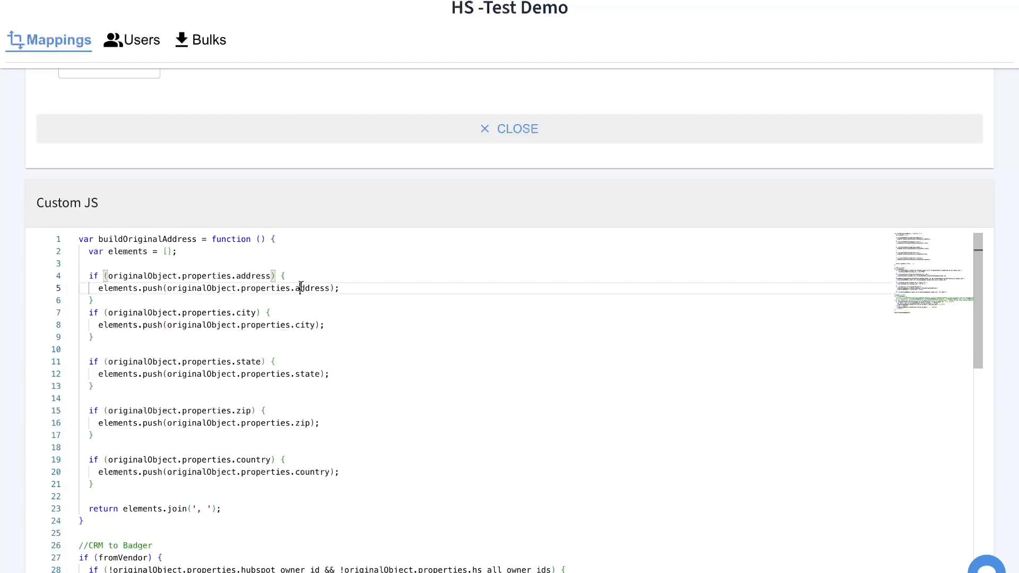
{"action": "left_click", "coordinate": [295, 324]}
{"action": "left_click", "coordinate": [305, 373]}
{"action": "left_click", "coordinate": [306, 423]}
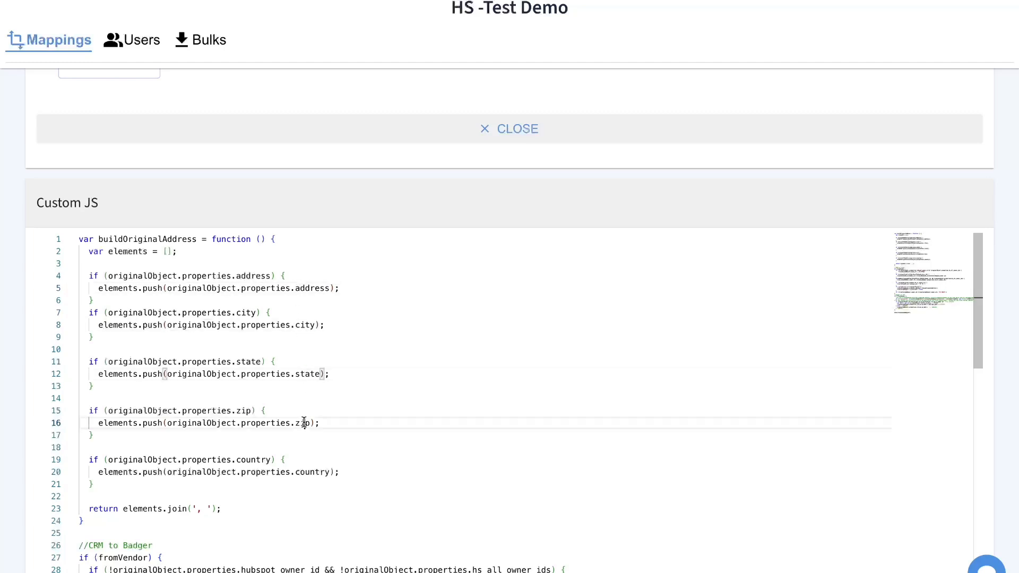
{"action": "left_click", "coordinate": [312, 472]}
{"action": "left_click", "coordinate": [306, 423]}
{"action": "left_click", "coordinate": [310, 374]}
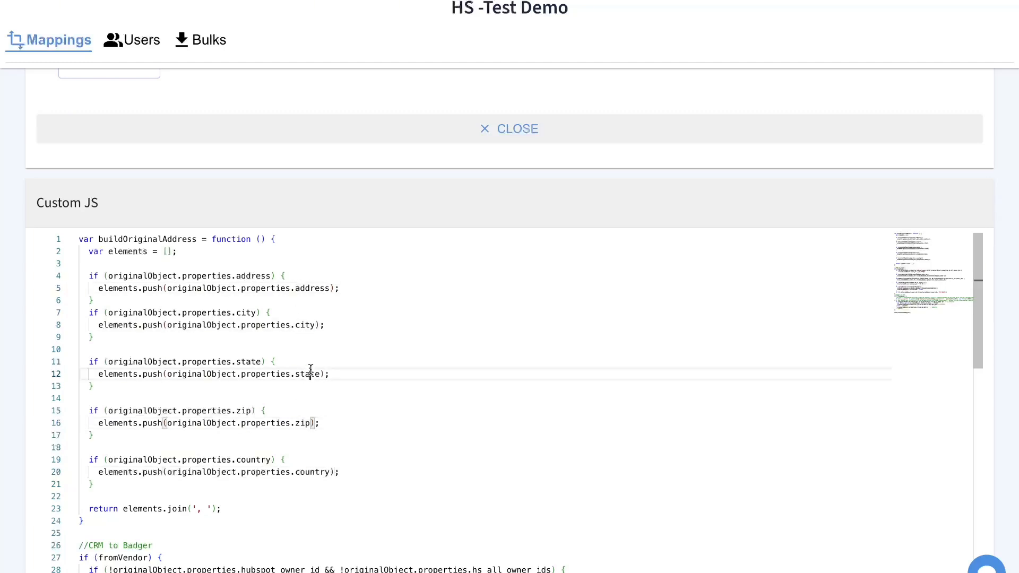
{"action": "left_click", "coordinate": [305, 313]}
{"action": "left_click", "coordinate": [304, 287]}
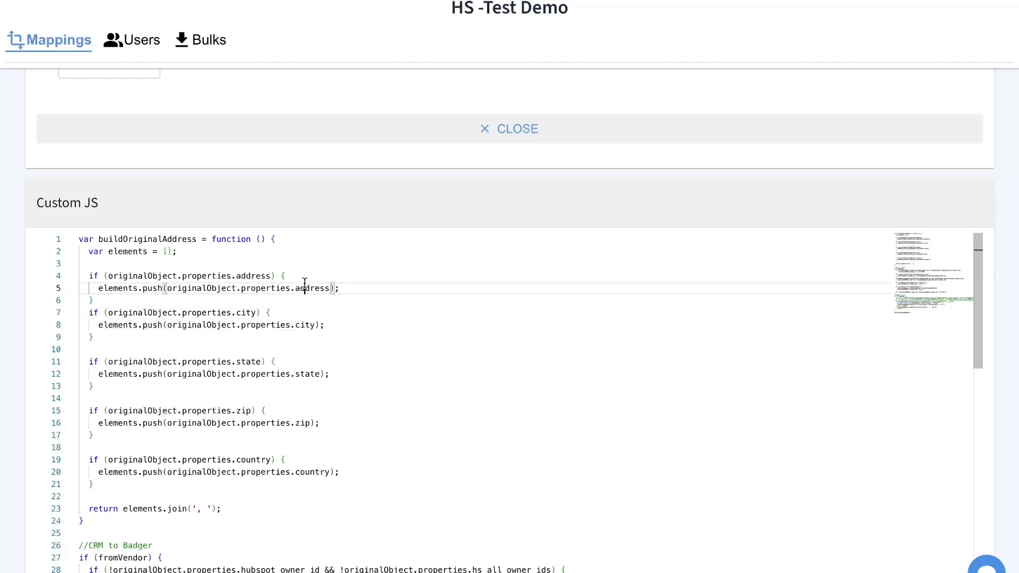
{"action": "left_click", "coordinate": [159, 509]}
{"action": "left_click_drag", "start_coordinate": [159, 508], "coordinate": [249, 510]}
{"action": "left_click", "coordinate": [253, 510]}
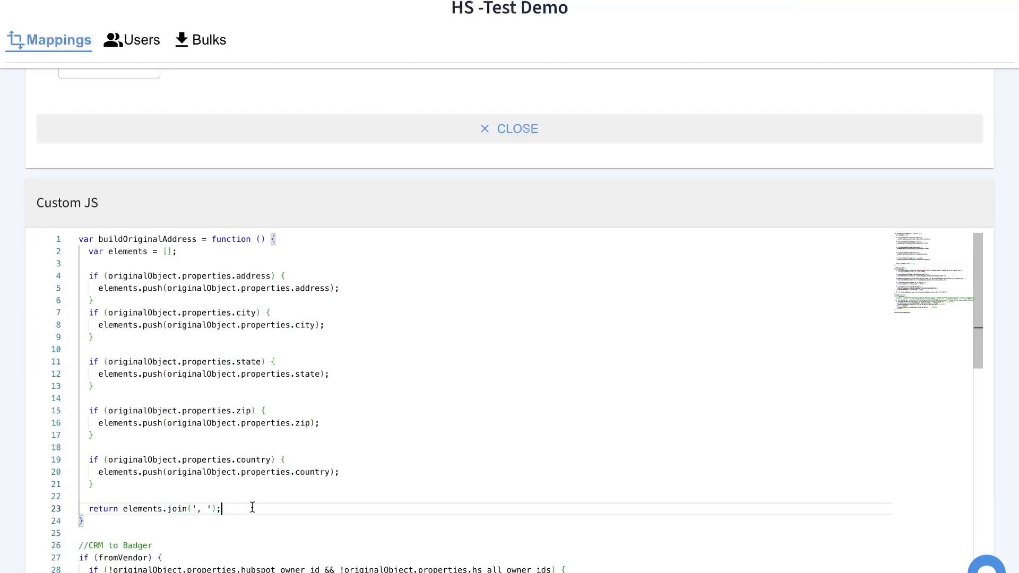
{"action": "left_click", "coordinate": [268, 276]}
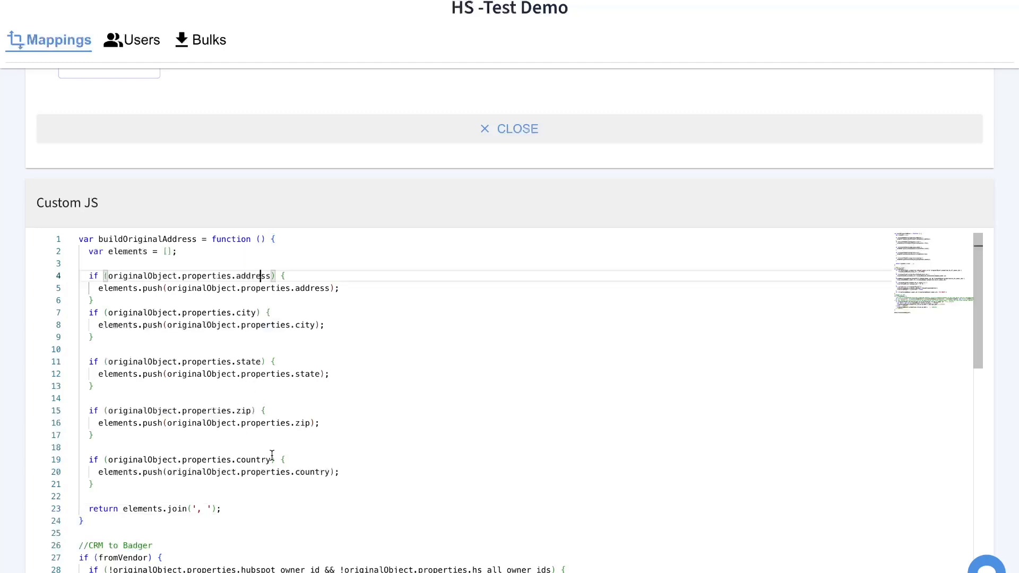
- Collapse the Custom JS panel and expand the Hardcoded Fields section
{"action": "scroll", "coordinate": [336, 207], "scroll_direction": "up", "scroll_amount": 2}
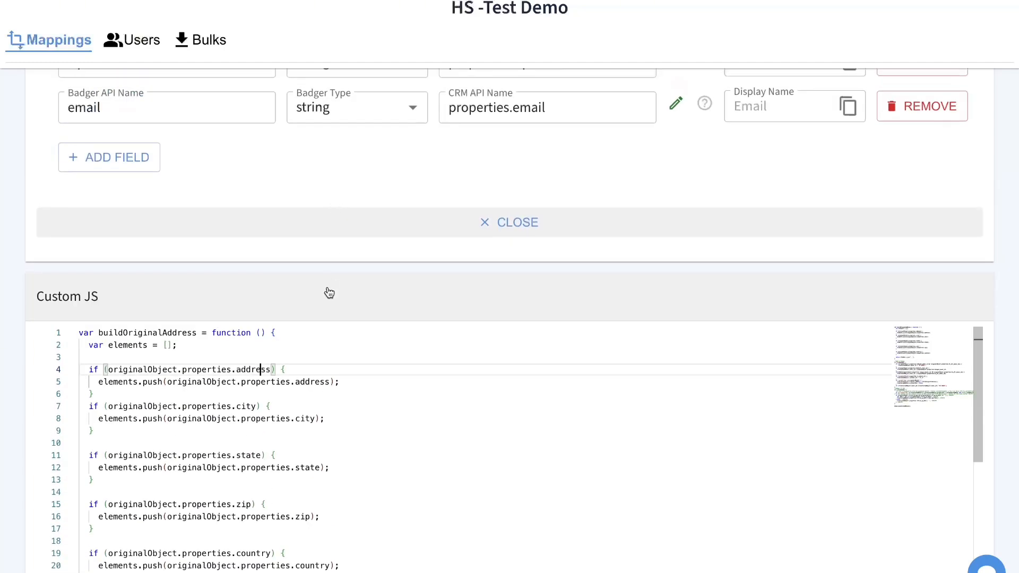
{"action": "left_click", "coordinate": [238, 298]}
{"action": "left_click", "coordinate": [122, 550]}
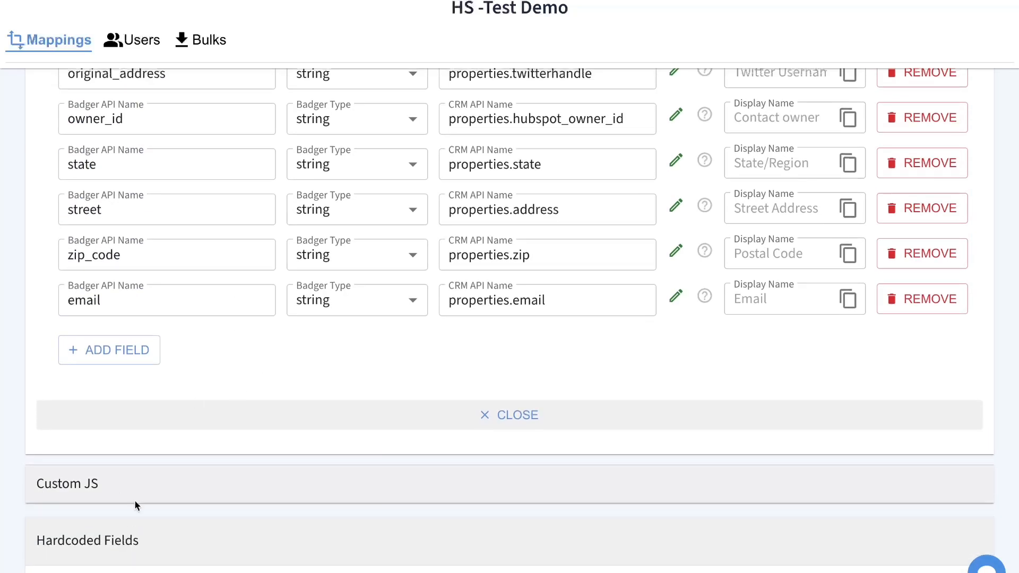
- Add a hardcoded field named email with a fixed e-mail address as its value
{"action": "scroll", "coordinate": [176, 452], "scroll_direction": "down", "scroll_amount": 3}
{"action": "left_click", "coordinate": [142, 449]}
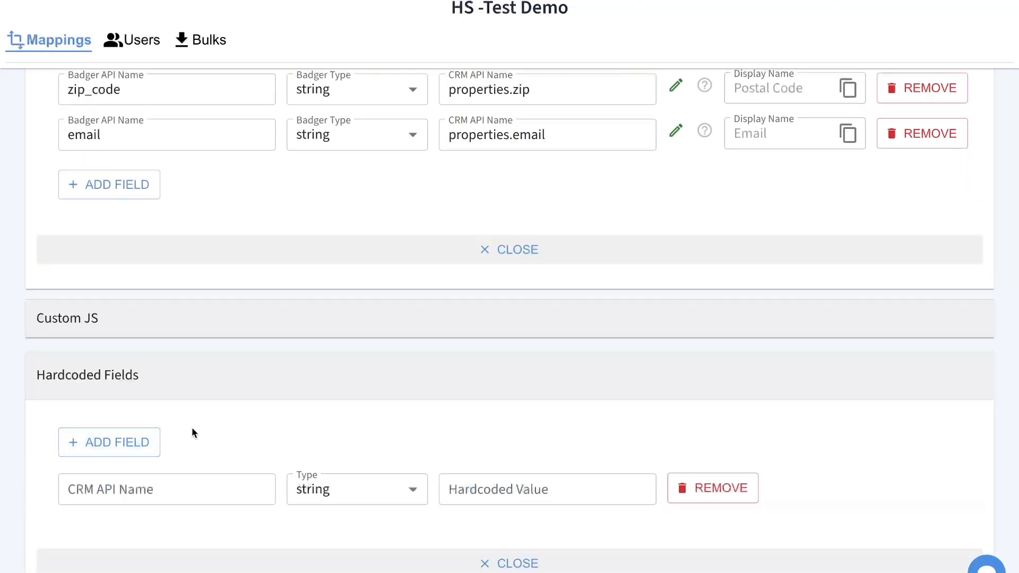
{"action": "left_click", "coordinate": [154, 142]}
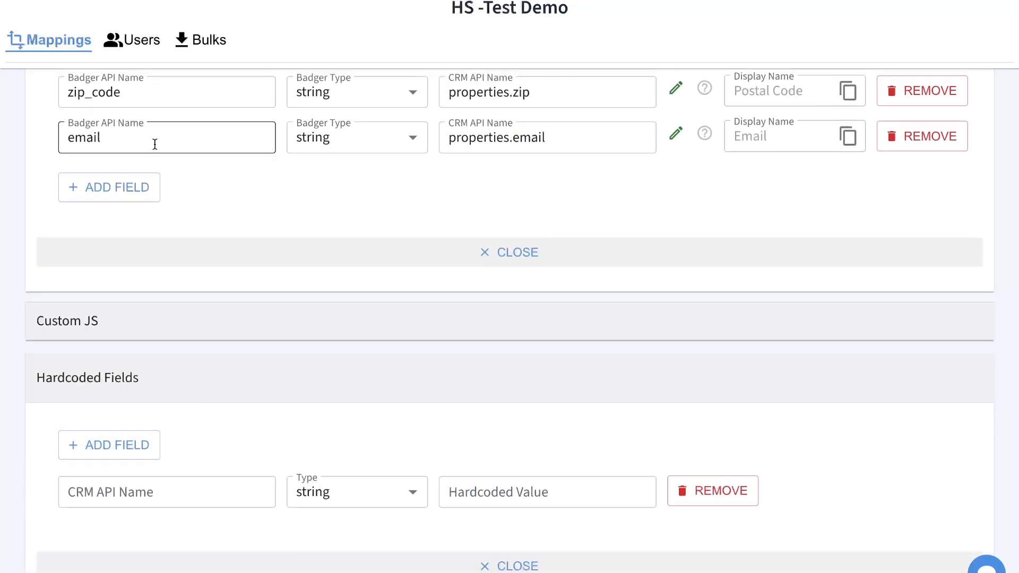
{"action": "double_click", "coordinate": [148, 139]}
{"action": "key", "text": "ctrl+c"}
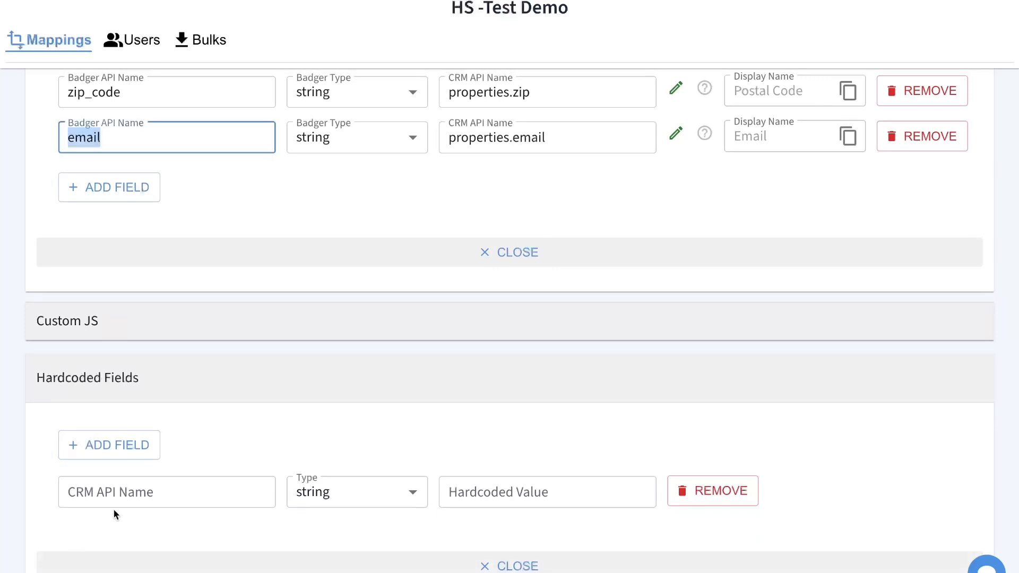
{"action": "left_click", "coordinate": [127, 502]}
{"action": "key", "text": "ctrl+v"}
{"action": "left_click", "coordinate": [495, 490]}
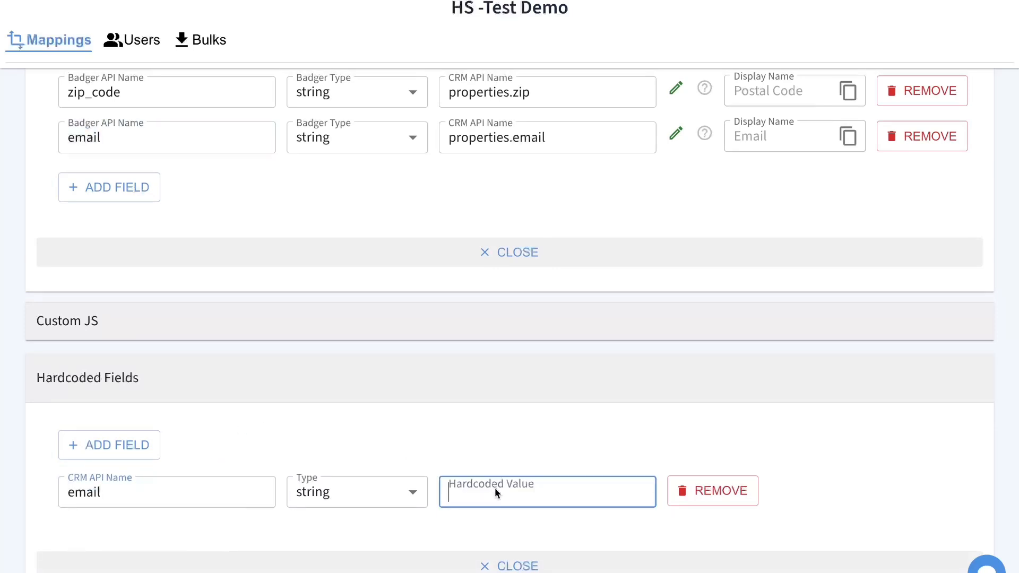
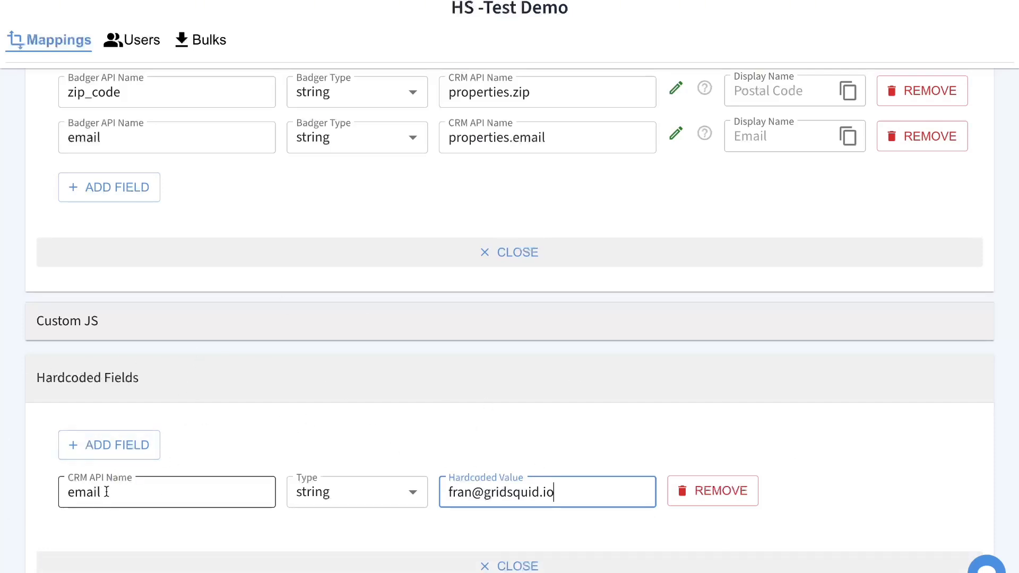
- Rename the hardcoded field's CRM API Name to properties.email and save the mapping
{"action": "left_click_drag", "start_coordinate": [67, 492], "coordinate": [137, 495]}
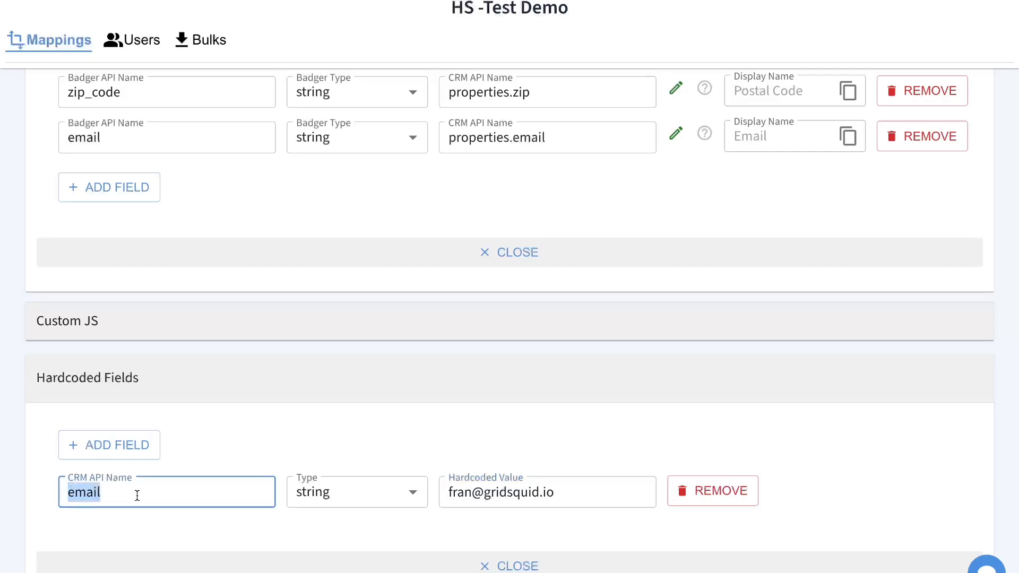
{"action": "left_click", "coordinate": [156, 497]}
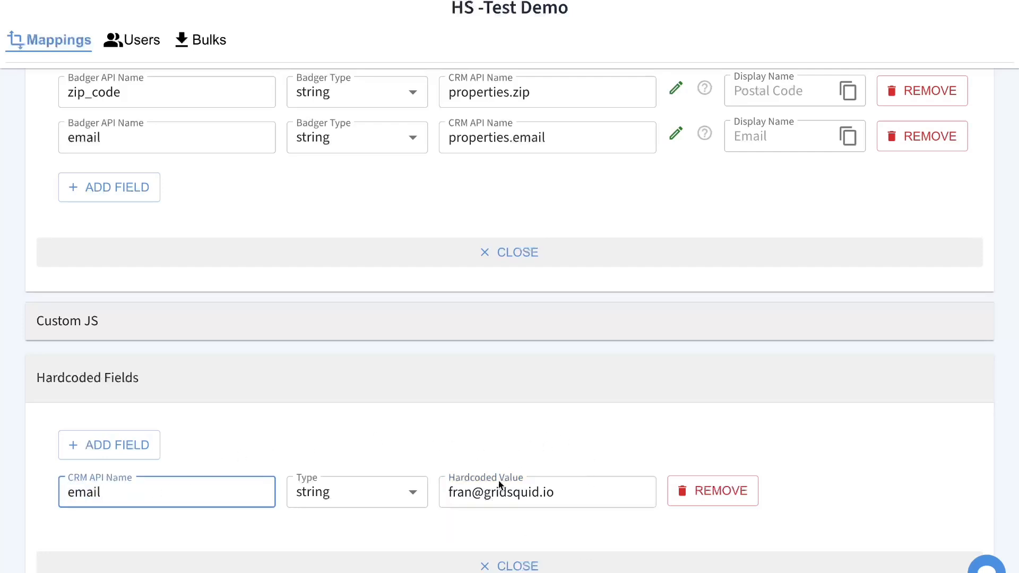
{"action": "scroll", "coordinate": [449, 447], "scroll_direction": "up", "scroll_amount": 4}
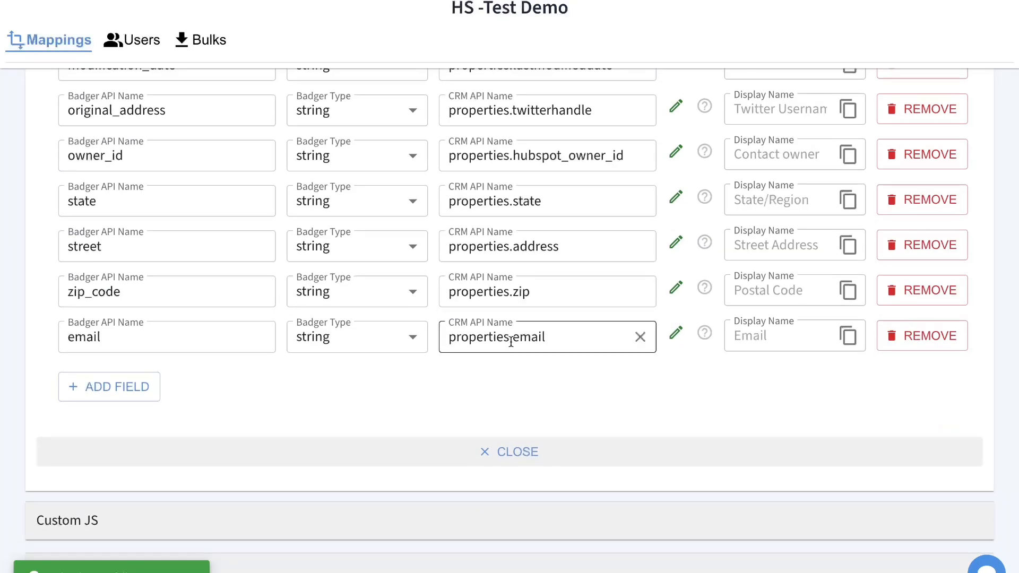
{"action": "left_click", "coordinate": [510, 340]}
{"action": "key", "text": "super+c"}
{"action": "left_click", "coordinate": [406, 378]}
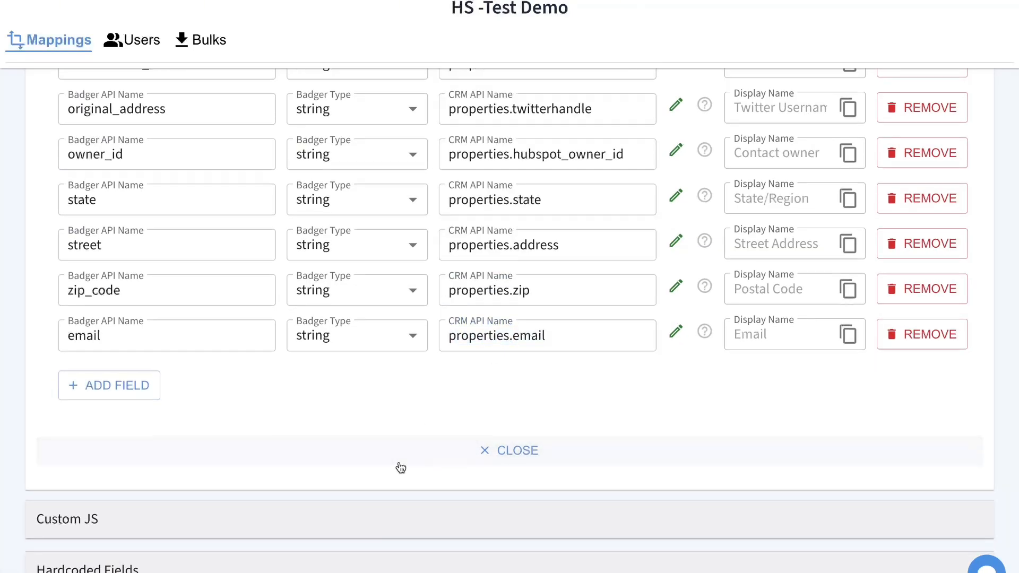
{"action": "scroll", "coordinate": [252, 464], "scroll_direction": "down", "scroll_amount": 3}
{"action": "scroll", "coordinate": [251, 464], "scroll_direction": "down", "scroll_amount": 2}
{"action": "double_click", "coordinate": [130, 473]}
{"action": "key", "text": "super+v"}
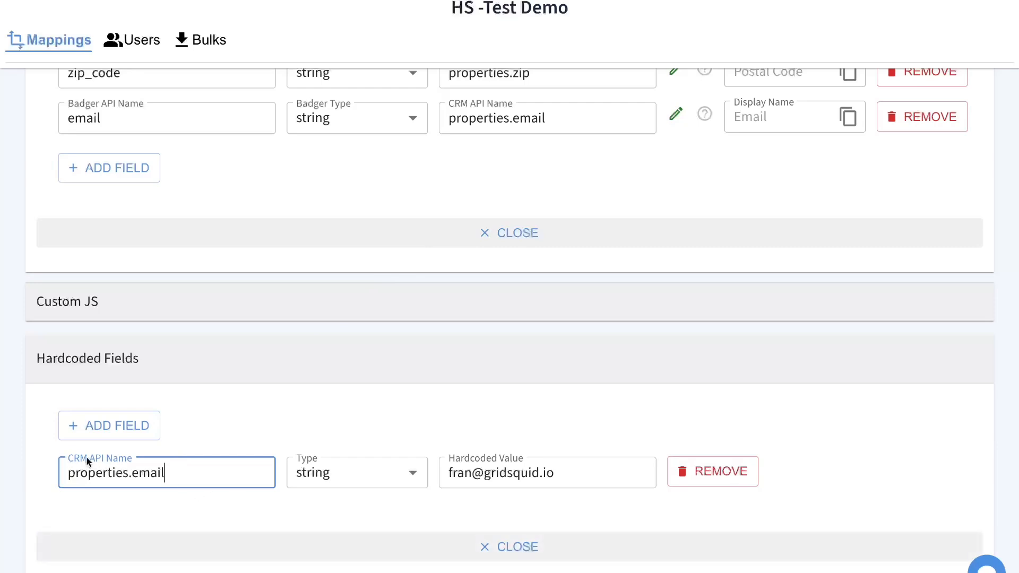
{"action": "scroll", "coordinate": [540, 413], "scroll_direction": "up", "scroll_amount": 15}
{"action": "left_click", "coordinate": [956, 127]}
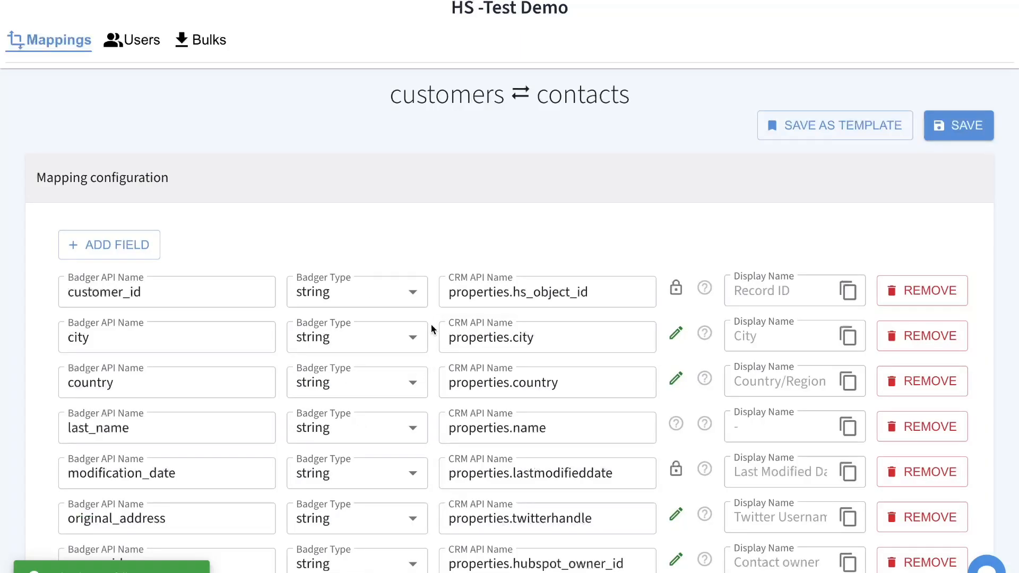
- Run a mapping try-out as user Test with GET and batch size 5
{"action": "left_click", "coordinate": [299, 192]}
{"action": "left_click", "coordinate": [148, 280]}
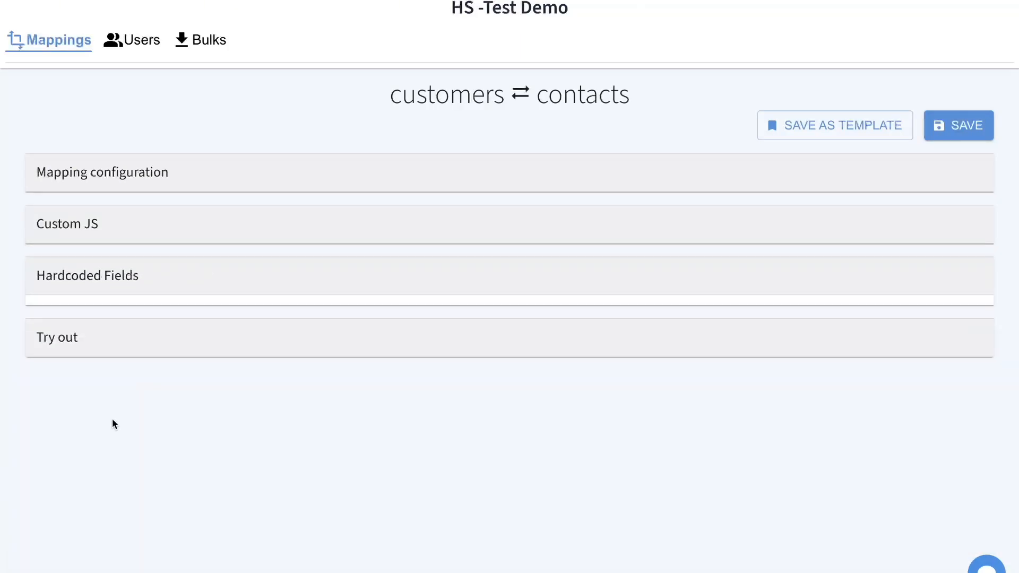
{"action": "left_click", "coordinate": [86, 335]}
{"action": "scroll", "coordinate": [104, 410], "scroll_direction": "down", "scroll_amount": 2}
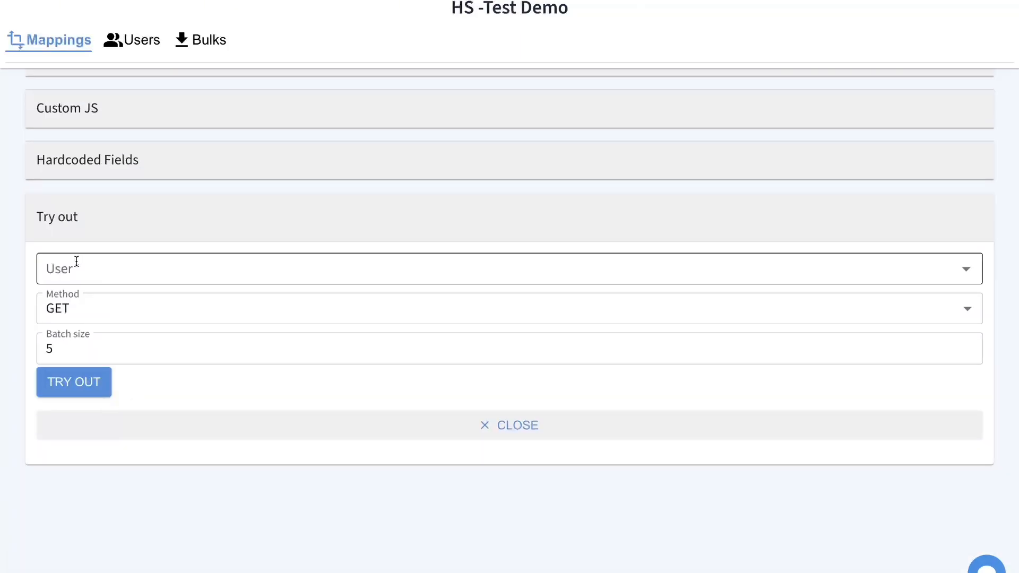
{"action": "left_click", "coordinate": [76, 270]}
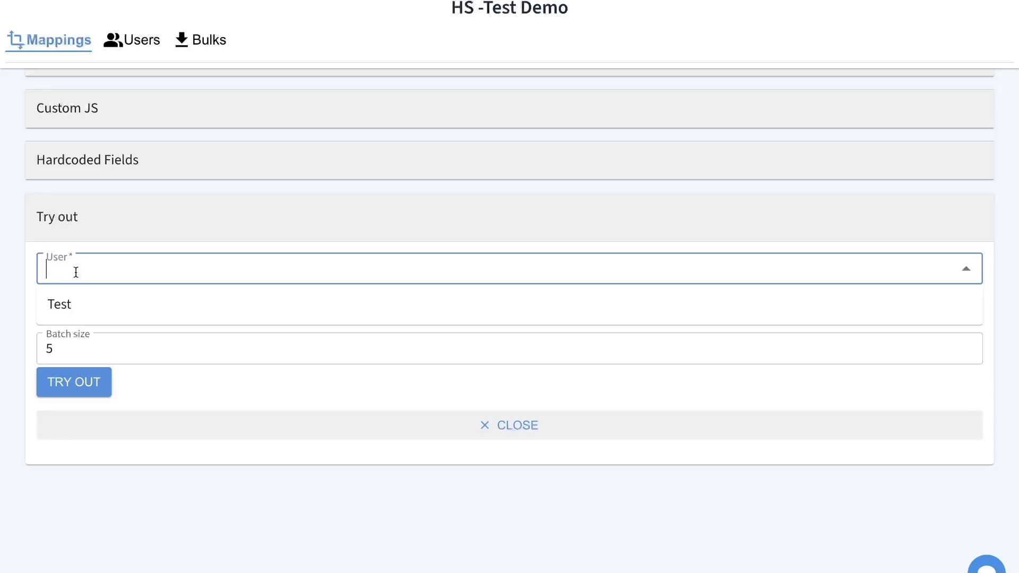
{"action": "left_click", "coordinate": [61, 305]}
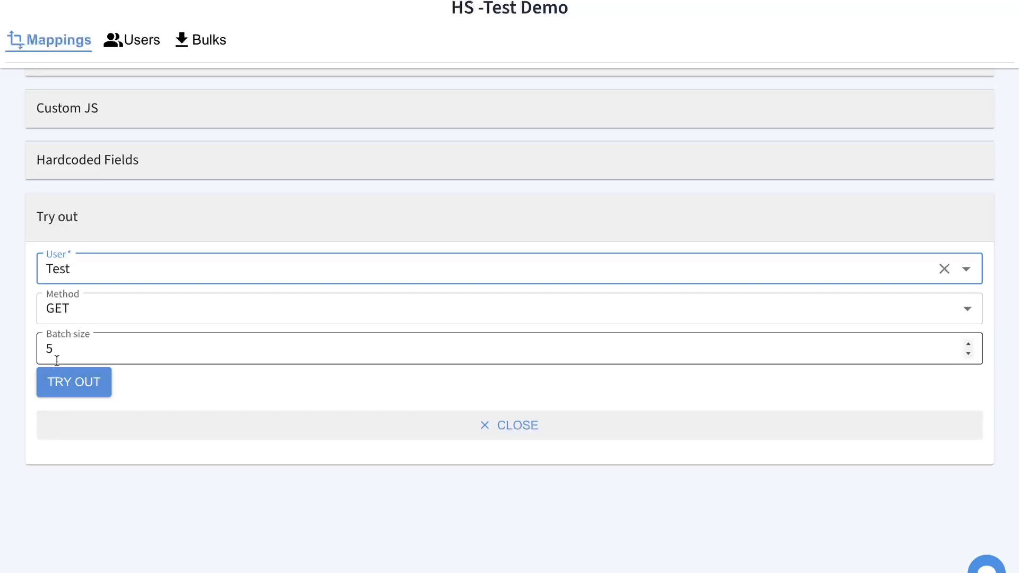
{"action": "left_click", "coordinate": [68, 386]}
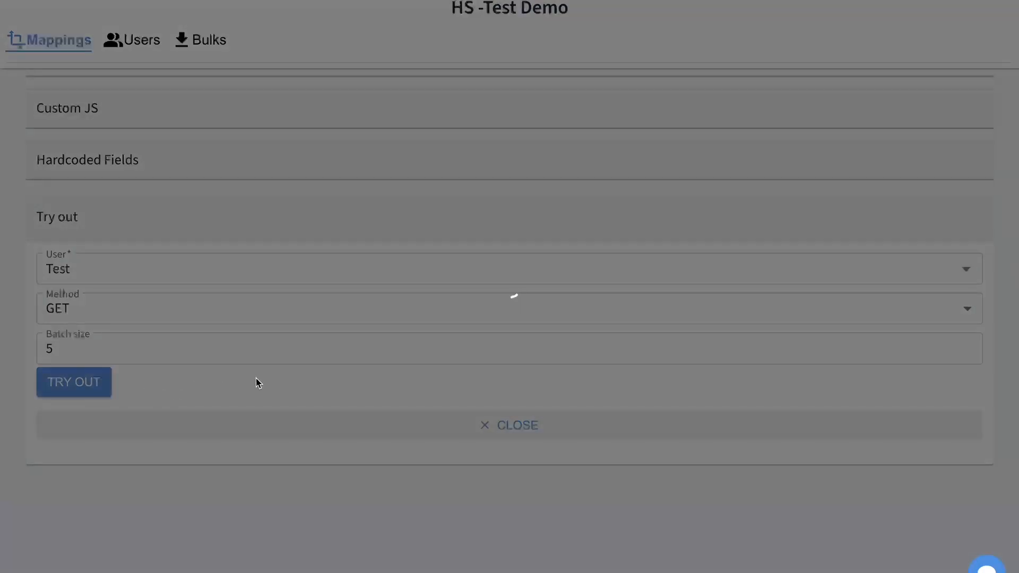
- Review the transformed data output, highlighting the first transformed customer record
{"action": "scroll", "coordinate": [305, 318], "scroll_direction": "down", "scroll_amount": 3}
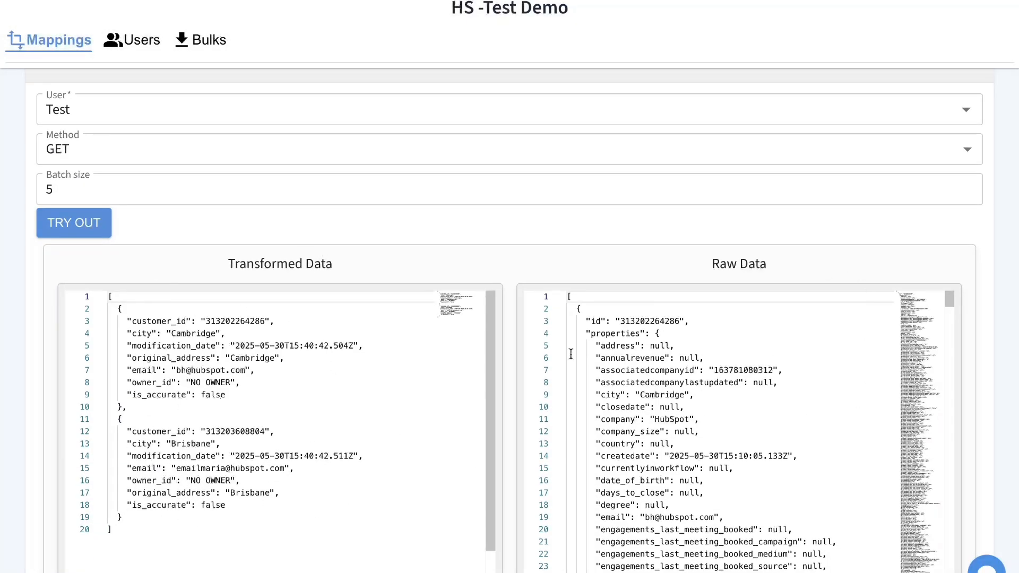
{"action": "scroll", "coordinate": [384, 228], "scroll_direction": "down", "scroll_amount": 3}
{"action": "left_click", "coordinate": [186, 393]}
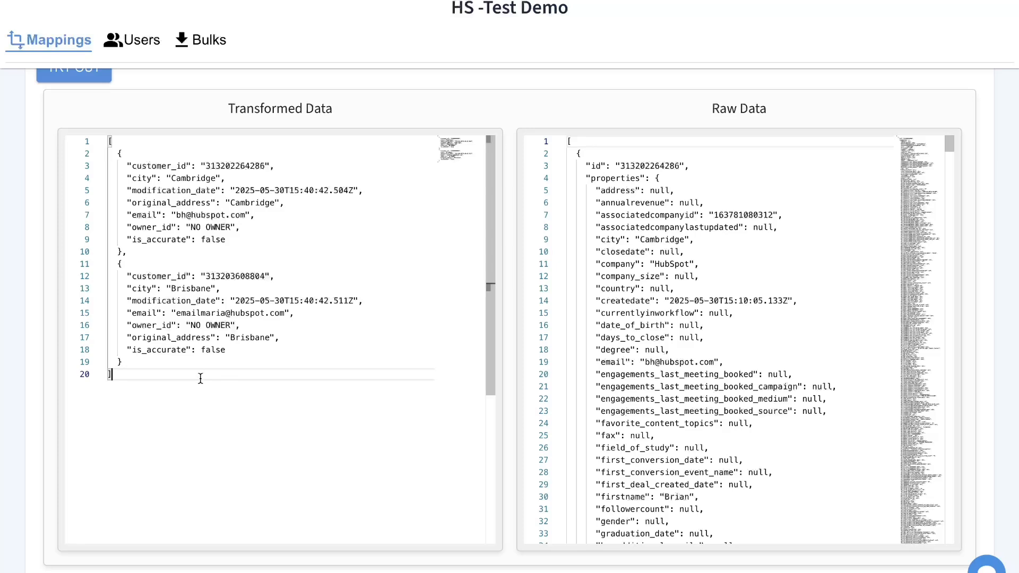
{"action": "key", "text": "ctrl+a"}
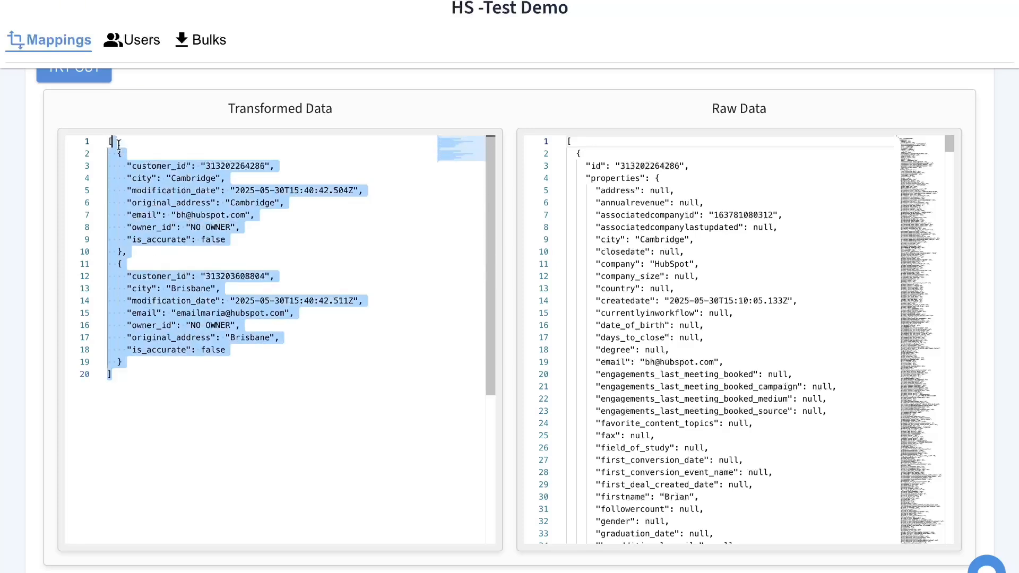
{"action": "left_click", "coordinate": [253, 227]}
{"action": "scroll", "coordinate": [790, 224], "scroll_direction": "down", "scroll_amount": 1}
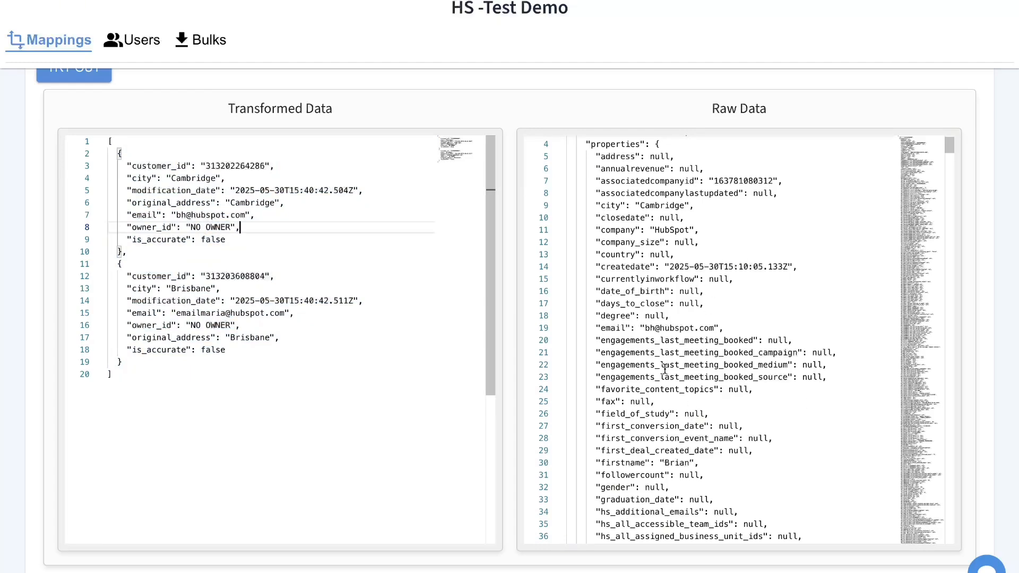
{"action": "scroll", "coordinate": [663, 332], "scroll_direction": "down", "scroll_amount": 10}
{"action": "scroll", "coordinate": [694, 434], "scroll_direction": "down", "scroll_amount": 1}
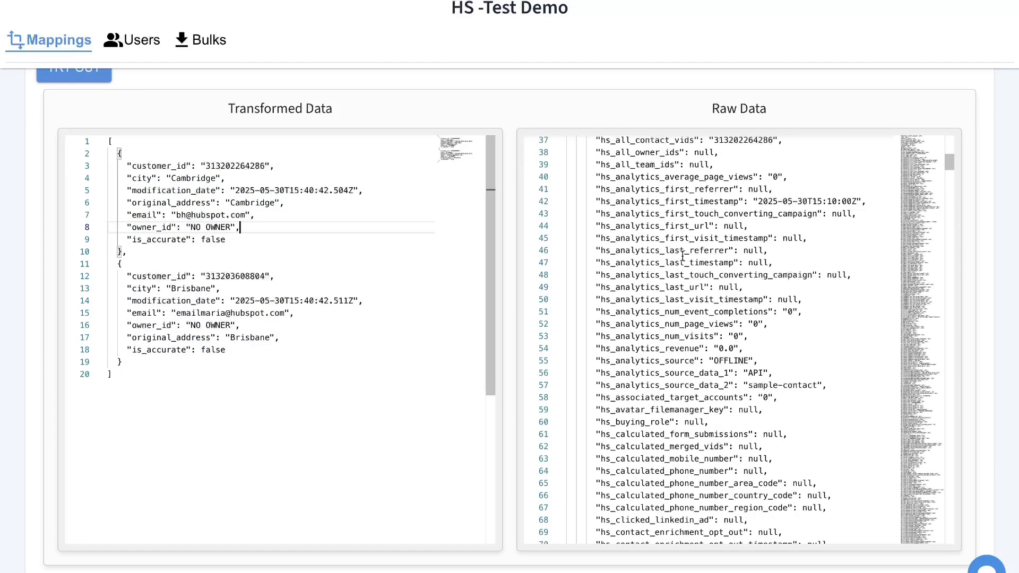
{"action": "scroll", "coordinate": [658, 297], "scroll_direction": "down", "scroll_amount": 8}
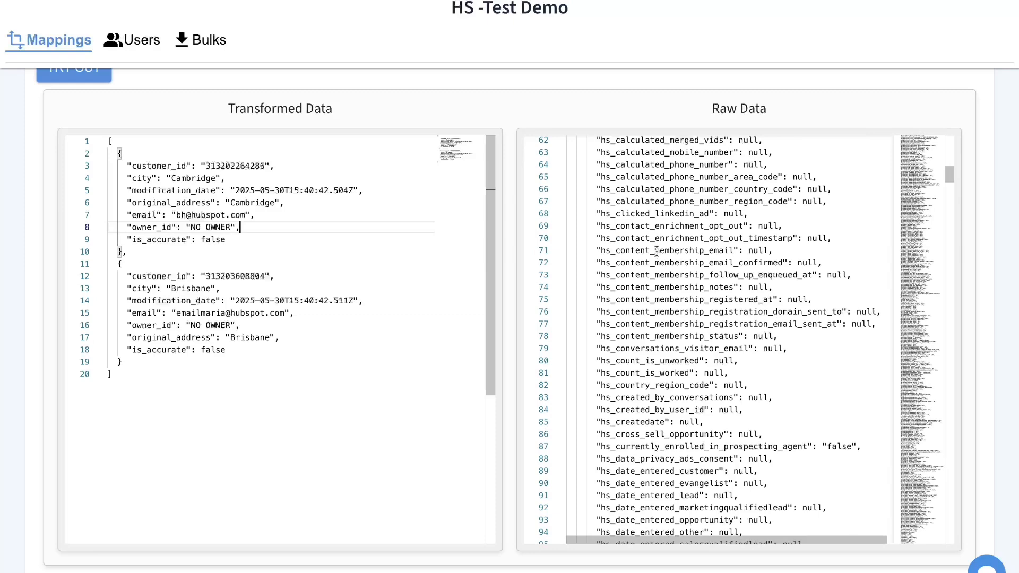
{"action": "scroll", "coordinate": [674, 319], "scroll_direction": "up", "scroll_amount": 6}
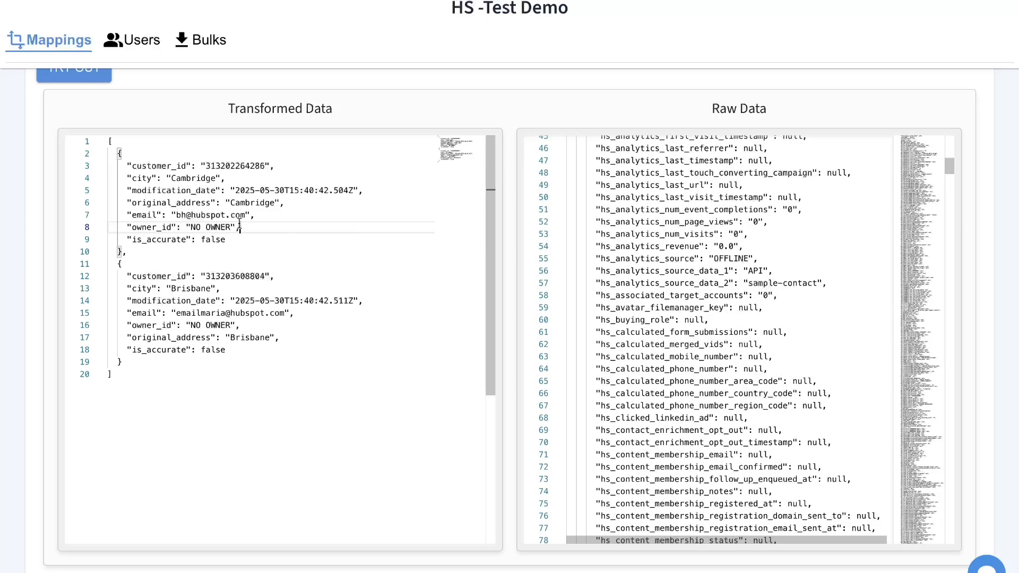
{"action": "left_click_drag", "start_coordinate": [168, 251], "coordinate": [109, 142]}
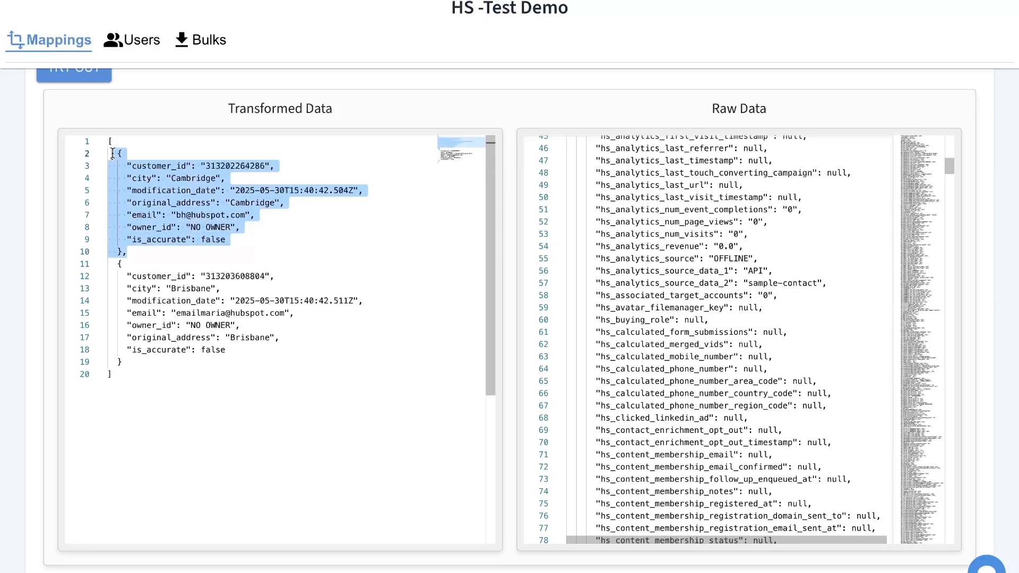
{"action": "left_click", "coordinate": [161, 178]}
{"action": "scroll", "coordinate": [194, 143], "scroll_direction": "up", "scroll_amount": 8}
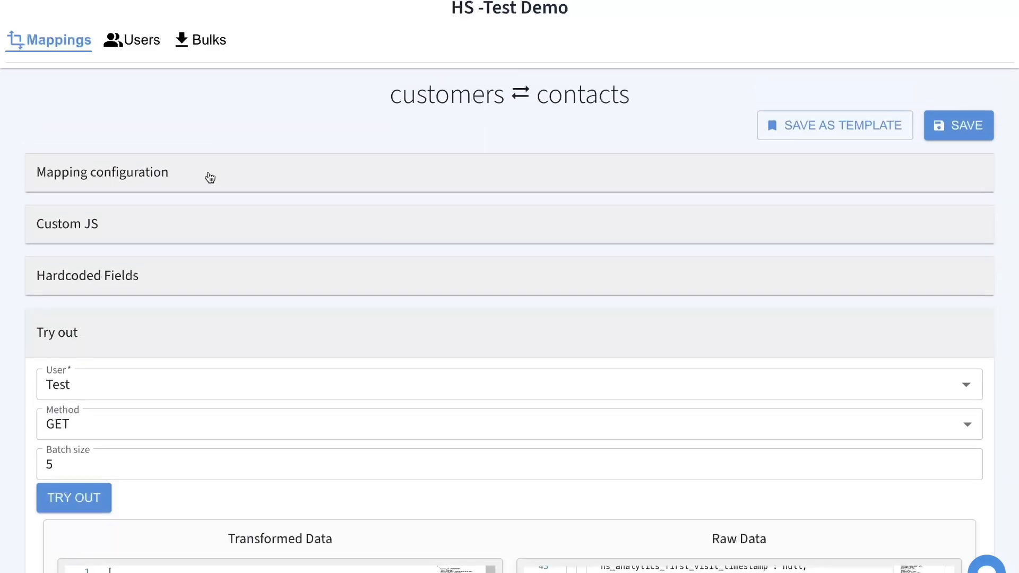
- Compare the transformed record against the mapping configuration and the null values in raw data
{"action": "left_click", "coordinate": [207, 173]}
{"action": "scroll", "coordinate": [100, 456], "scroll_direction": "down", "scroll_amount": 3}
{"action": "scroll", "coordinate": [189, 364], "scroll_direction": "down", "scroll_amount": 7}
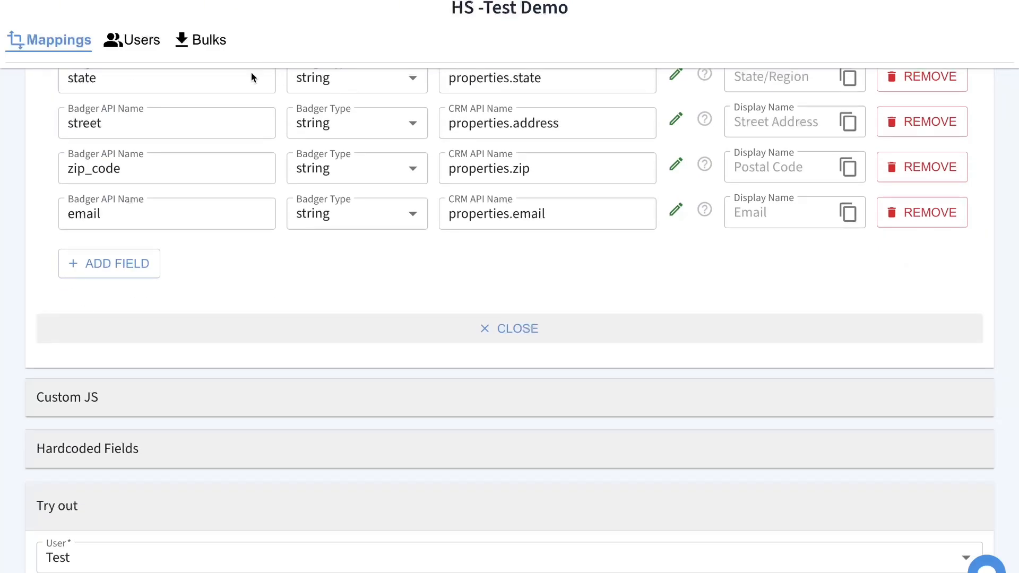
{"action": "scroll", "coordinate": [245, 202], "scroll_direction": "up", "scroll_amount": 1}
{"action": "scroll", "coordinate": [276, 182], "scroll_direction": "down", "scroll_amount": 10}
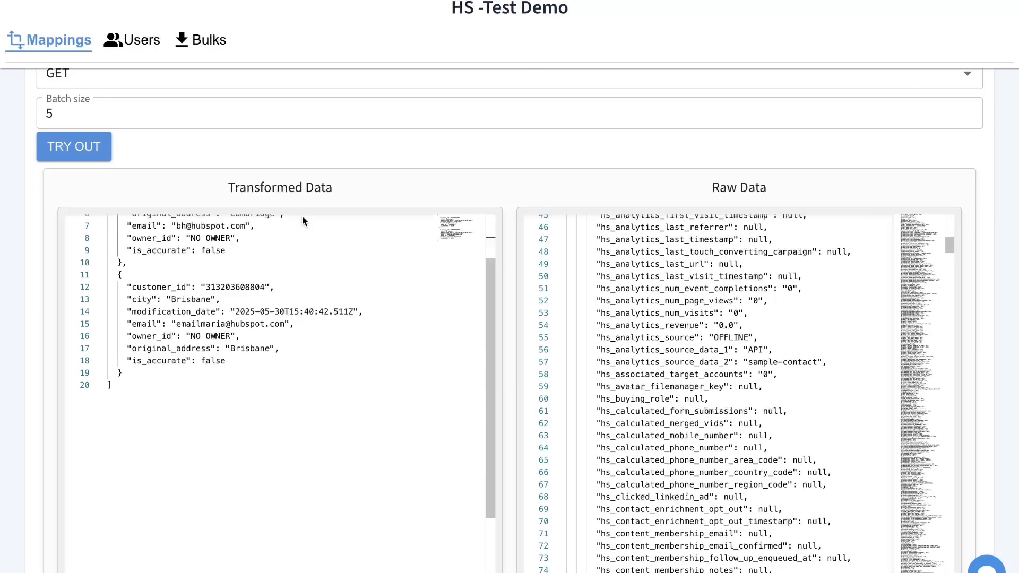
{"action": "scroll", "coordinate": [279, 165], "scroll_direction": "down", "scroll_amount": 2}
{"action": "scroll", "coordinate": [273, 194], "scroll_direction": "up", "scroll_amount": 4}
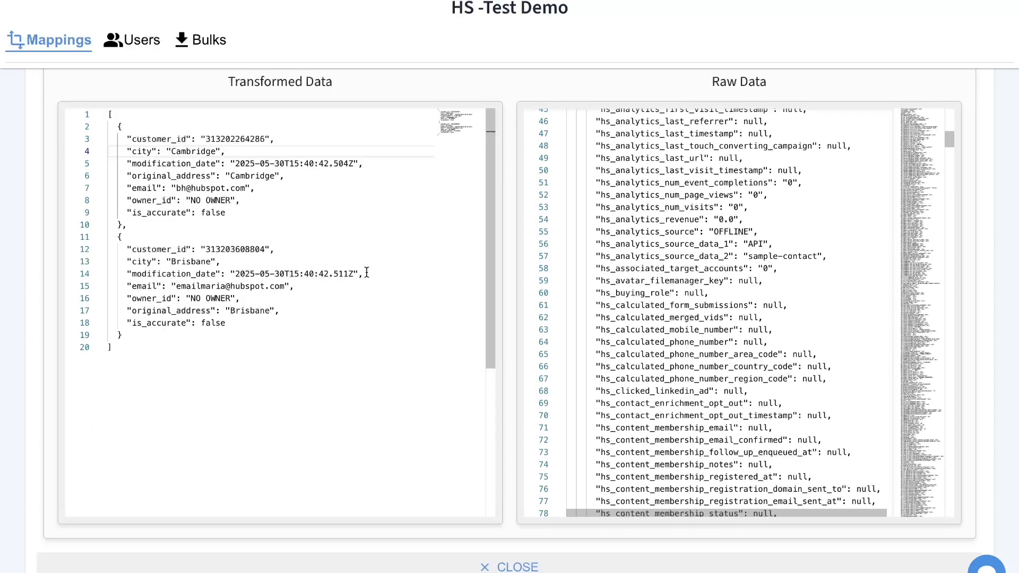
{"action": "left_click_drag", "start_coordinate": [276, 221], "coordinate": [118, 126]}
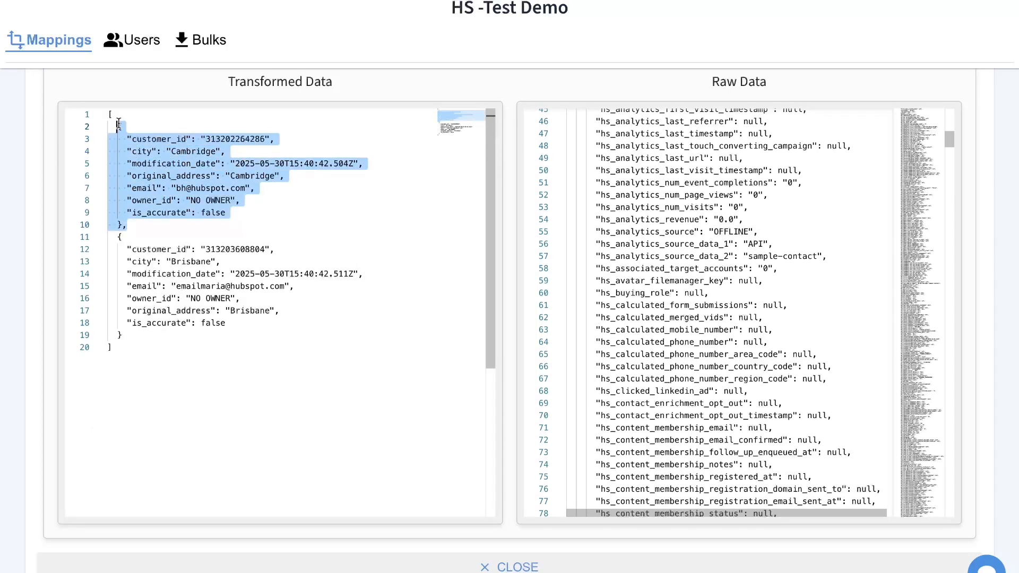
{"action": "left_click", "coordinate": [280, 182]}
{"action": "double_click", "coordinate": [784, 171]}
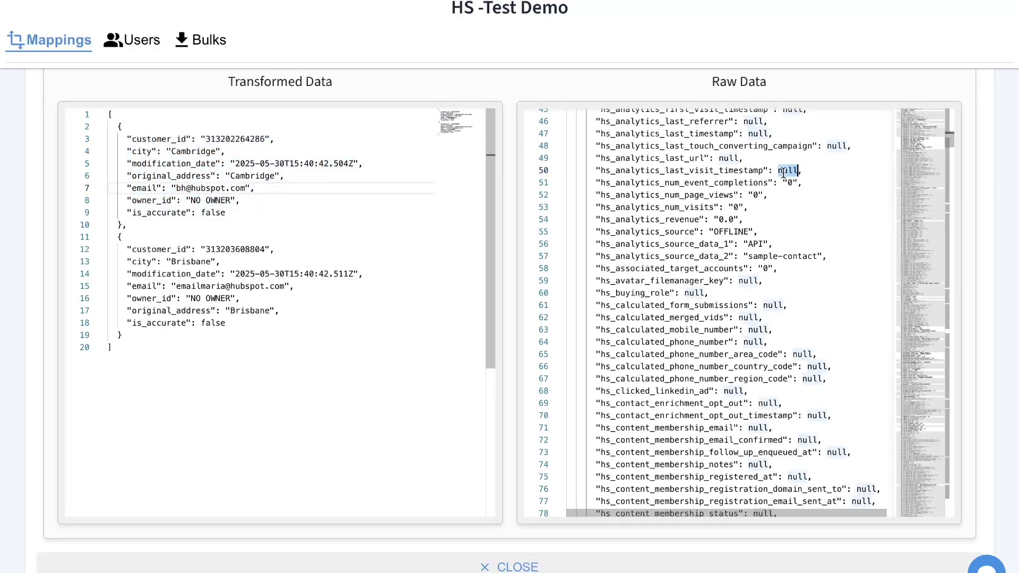
{"action": "left_click", "coordinate": [779, 321]}
{"action": "left_click", "coordinate": [195, 220]}
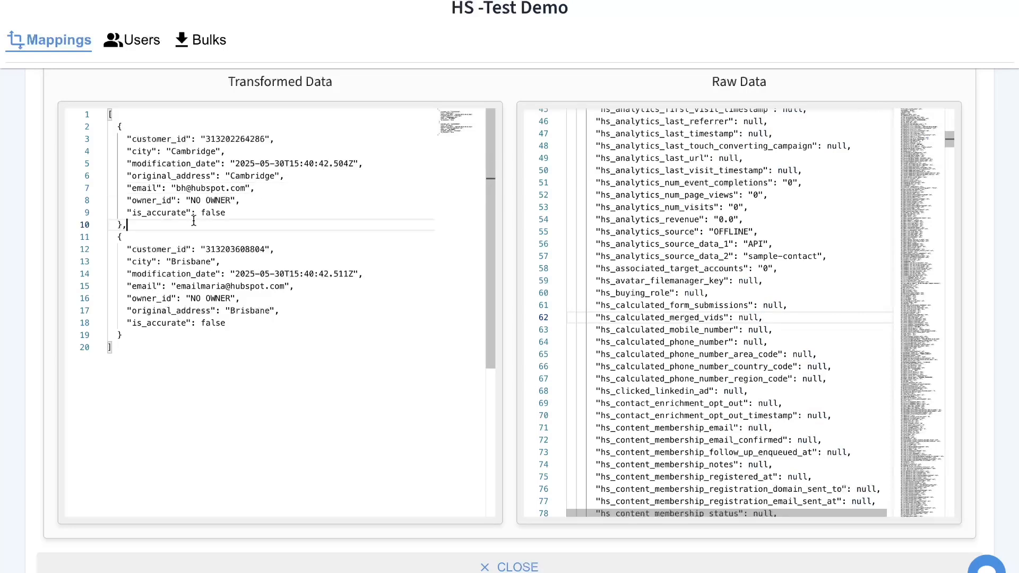
{"action": "left_click", "coordinate": [253, 215]}
{"action": "left_click", "coordinate": [307, 203]}
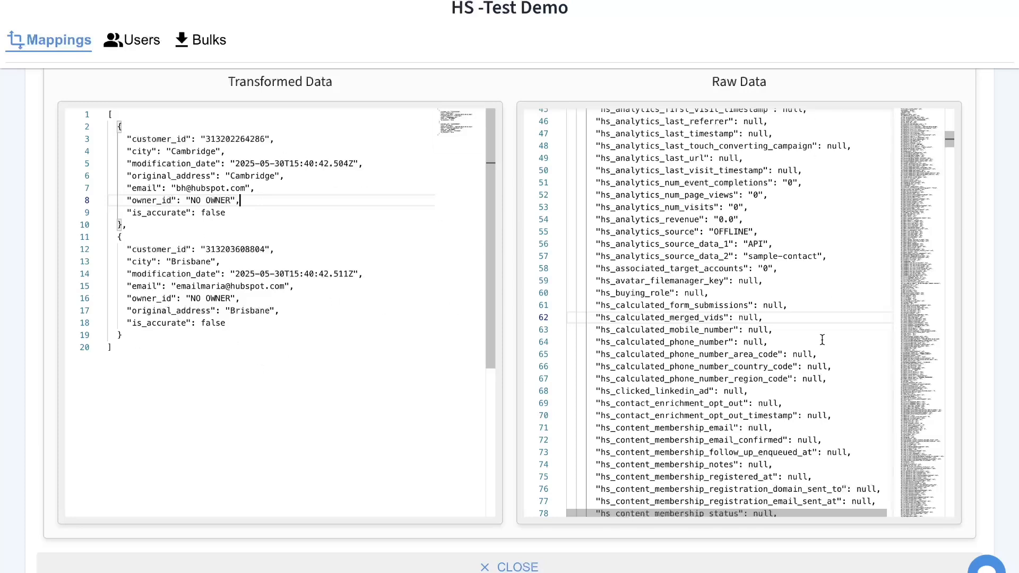
{"action": "scroll", "coordinate": [286, 74], "scroll_direction": "up", "scroll_amount": 5}
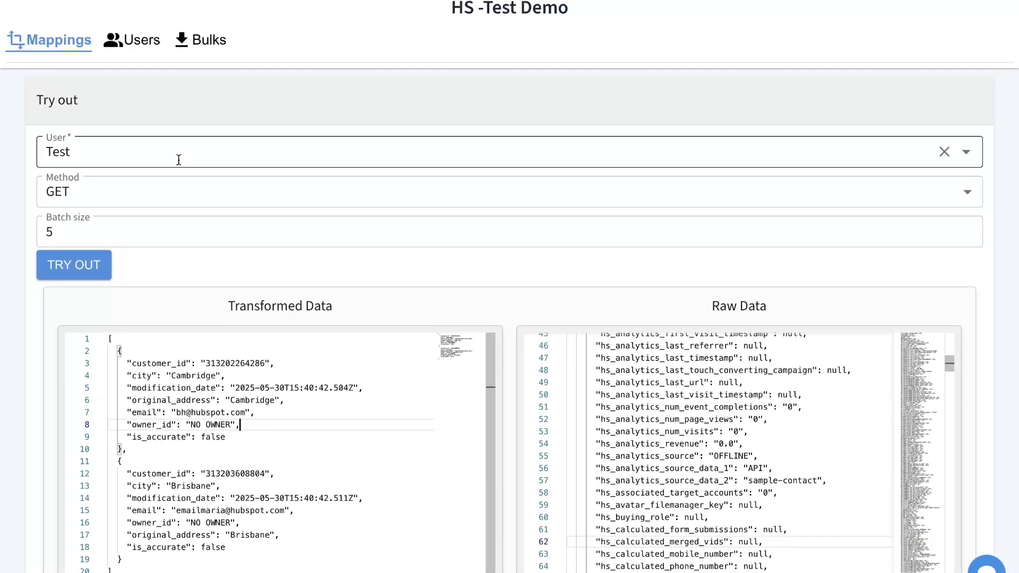
- Rerun the try-out as GET By ID using the first customer's id
{"action": "left_click", "coordinate": [171, 158]}
{"action": "left_click", "coordinate": [171, 133]}
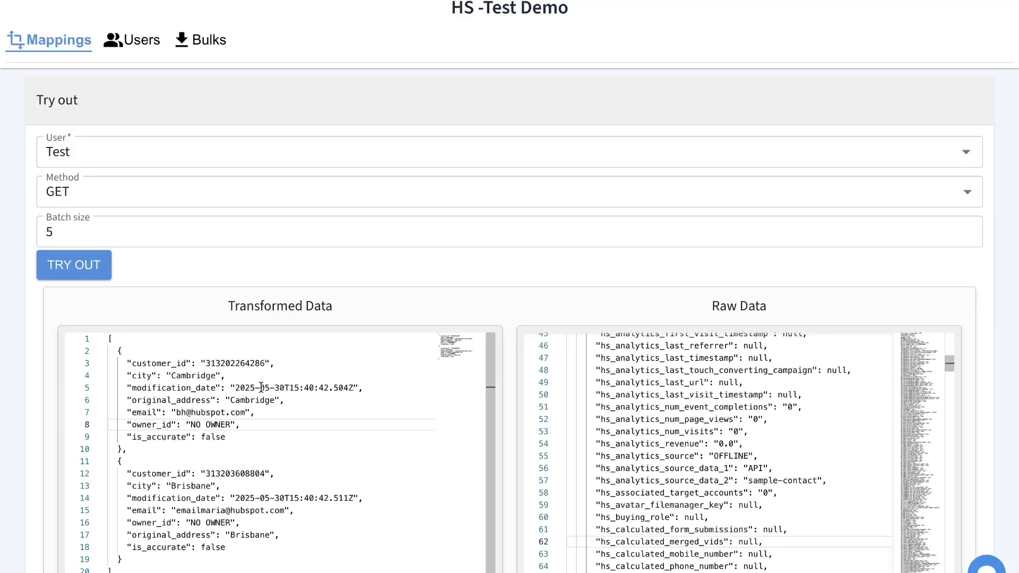
{"action": "double_click", "coordinate": [235, 365]}
{"action": "key", "text": "ctrl+c"}
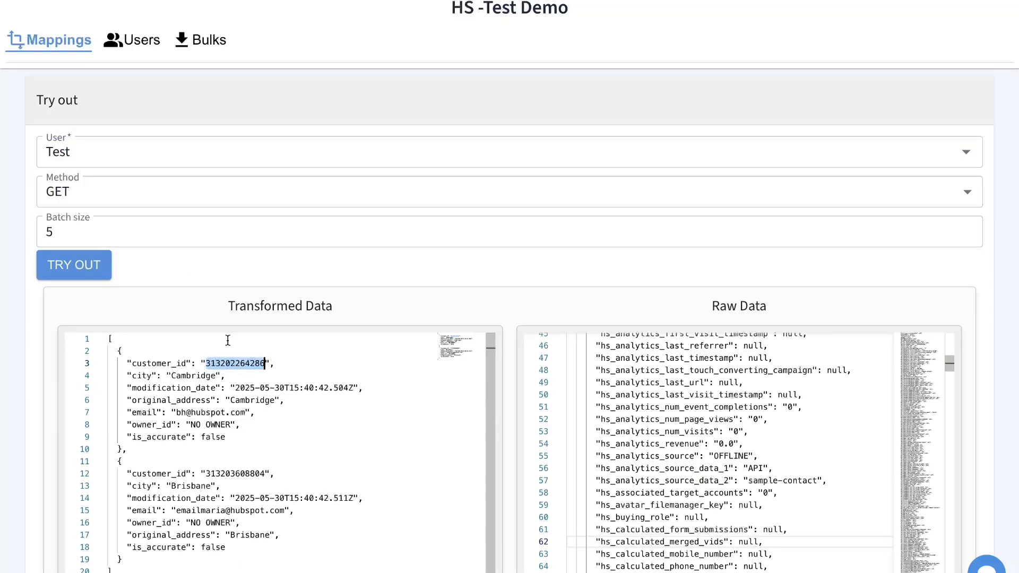
{"action": "left_click", "coordinate": [158, 196]}
{"action": "left_click", "coordinate": [111, 244]}
{"action": "left_click", "coordinate": [107, 234]}
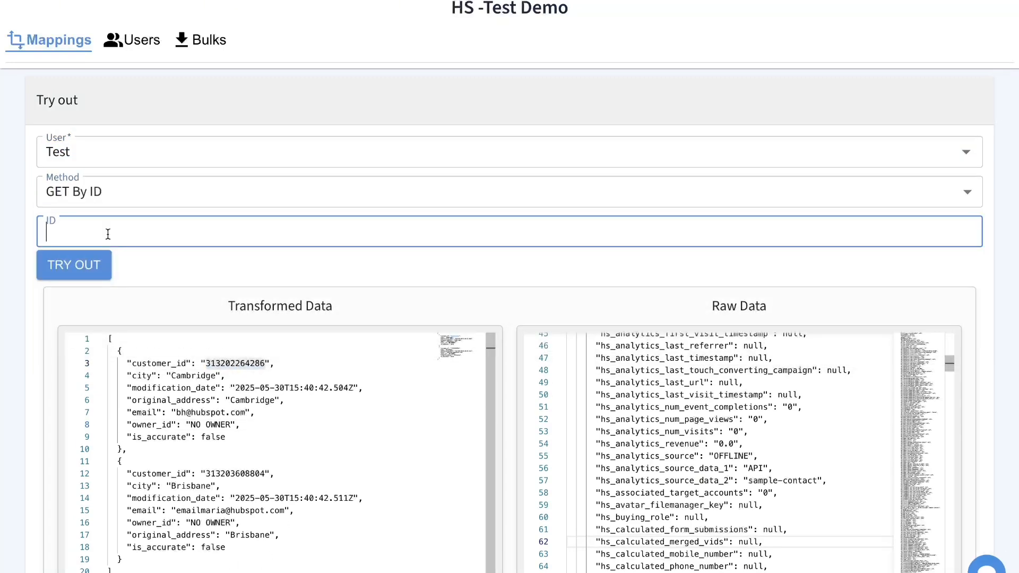
{"action": "key", "text": "ctrl+v"}
{"action": "left_click", "coordinate": [78, 269]}
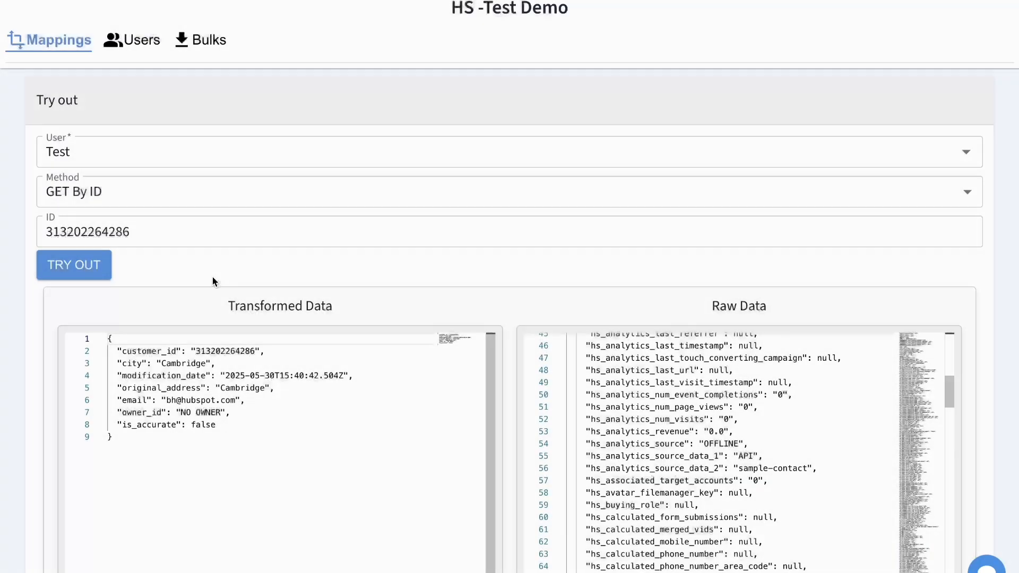
- Leave user Test and GET By ID unchanged and switch to the integrated users list
{"action": "scroll", "coordinate": [213, 282], "scroll_direction": "down", "scroll_amount": 3}
{"action": "scroll", "coordinate": [670, 318], "scroll_direction": "up", "scroll_amount": 10}
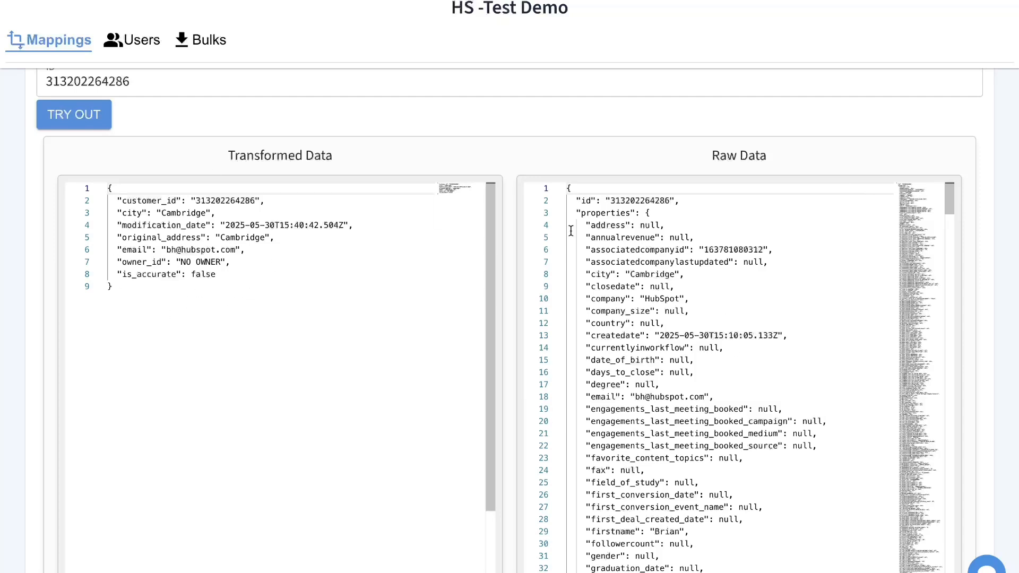
{"action": "scroll", "coordinate": [197, 125], "scroll_direction": "up", "scroll_amount": 3}
{"action": "left_click", "coordinate": [122, 176]}
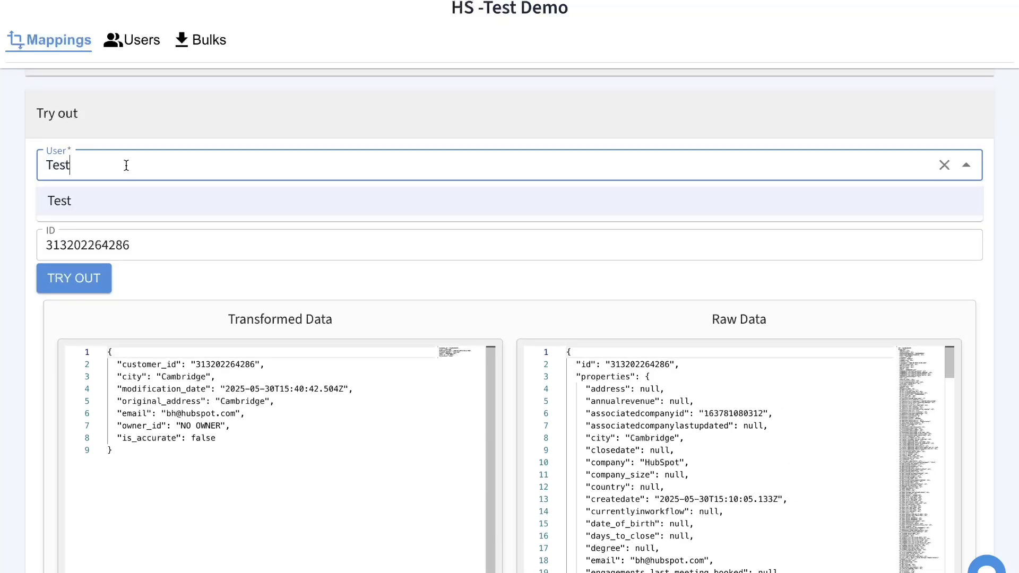
{"action": "left_click", "coordinate": [142, 249]}
{"action": "left_click", "coordinate": [145, 205]}
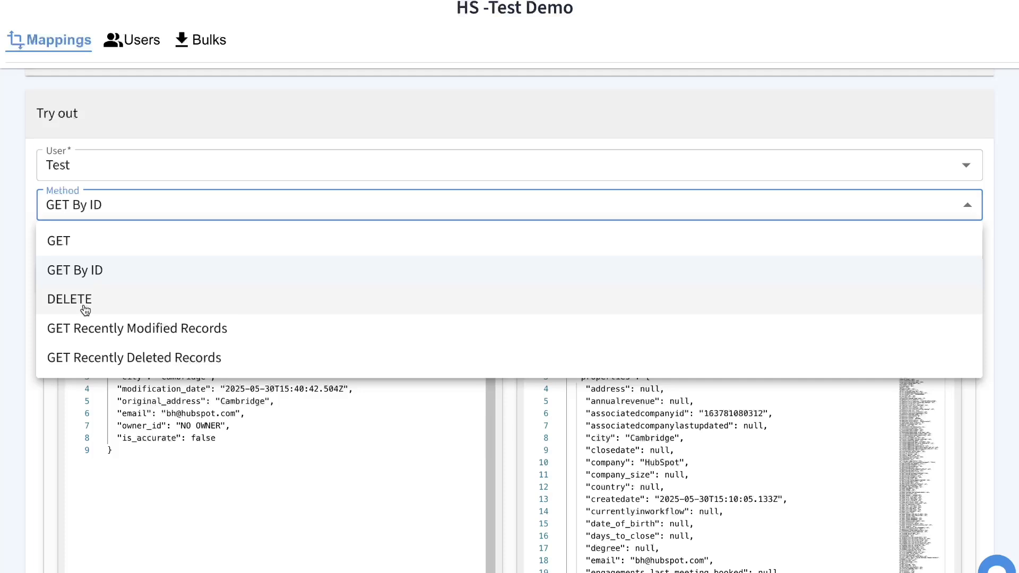
{"action": "left_click", "coordinate": [133, 41]}
{"action": "left_click", "coordinate": [133, 40]}
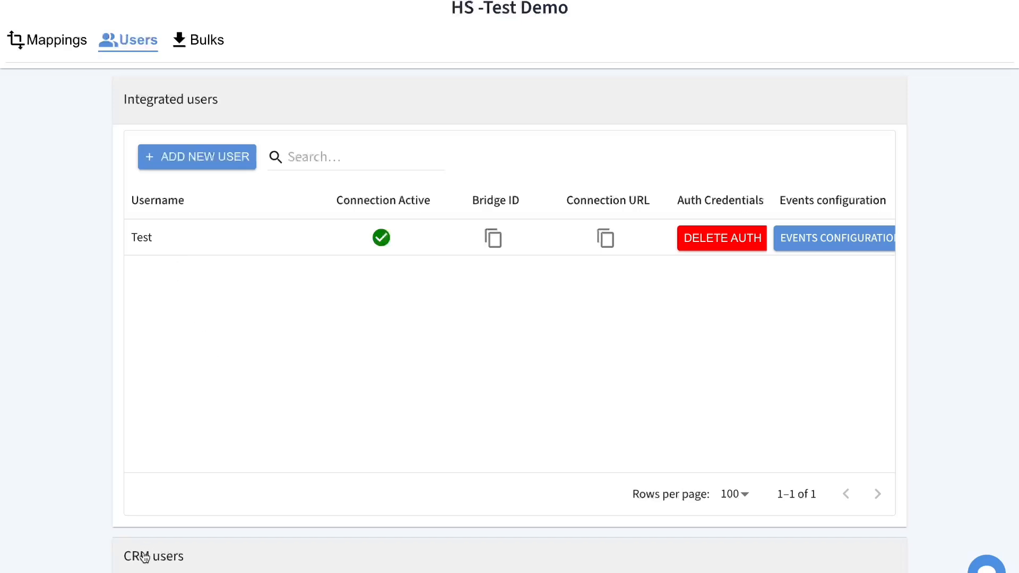
- Scroll through the CRM users, then open EVENTS CONFIGURATION on the Test row
{"action": "scroll", "coordinate": [221, 396], "scroll_direction": "down", "scroll_amount": 7}
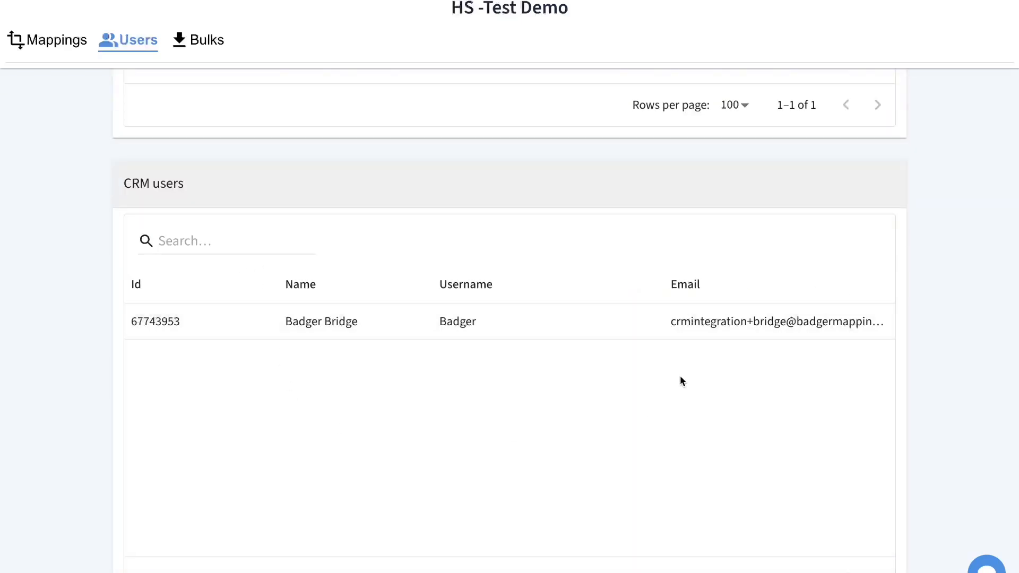
{"action": "scroll", "coordinate": [464, 215], "scroll_direction": "up", "scroll_amount": 7}
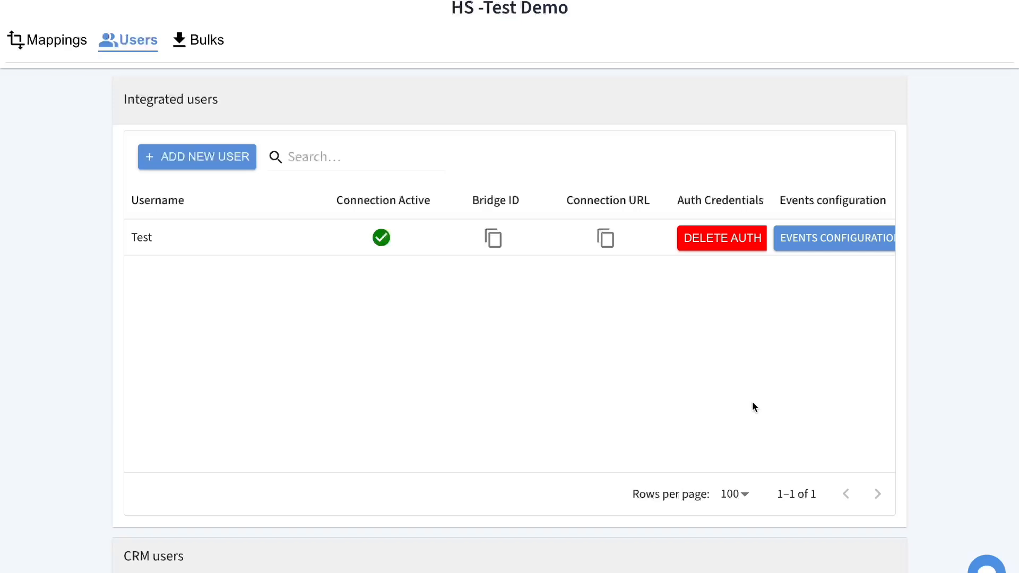
{"action": "left_click", "coordinate": [826, 237]}
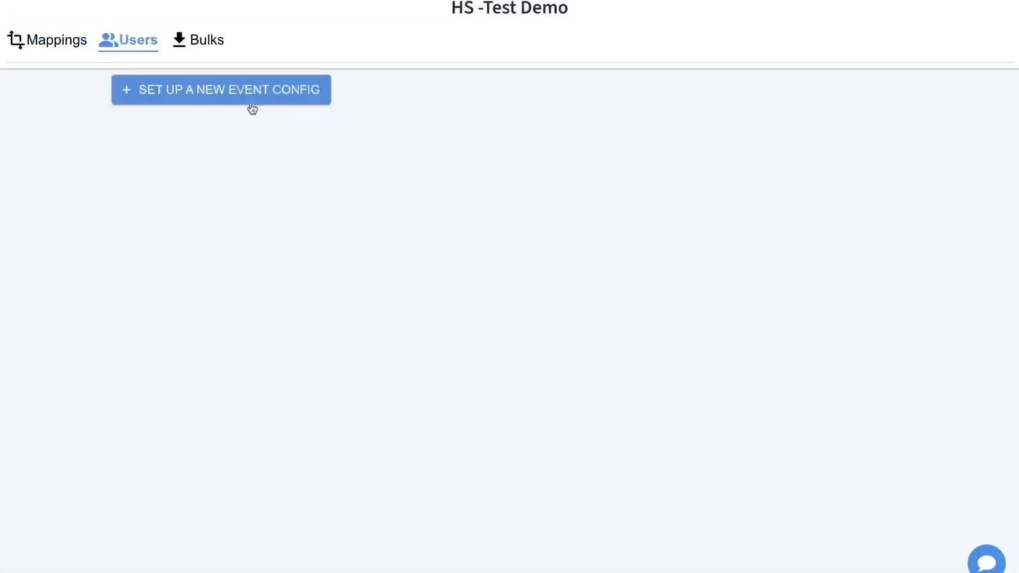
- Start a new event config watching the customers object
{"action": "left_click", "coordinate": [237, 96]}
{"action": "left_click", "coordinate": [495, 206]}
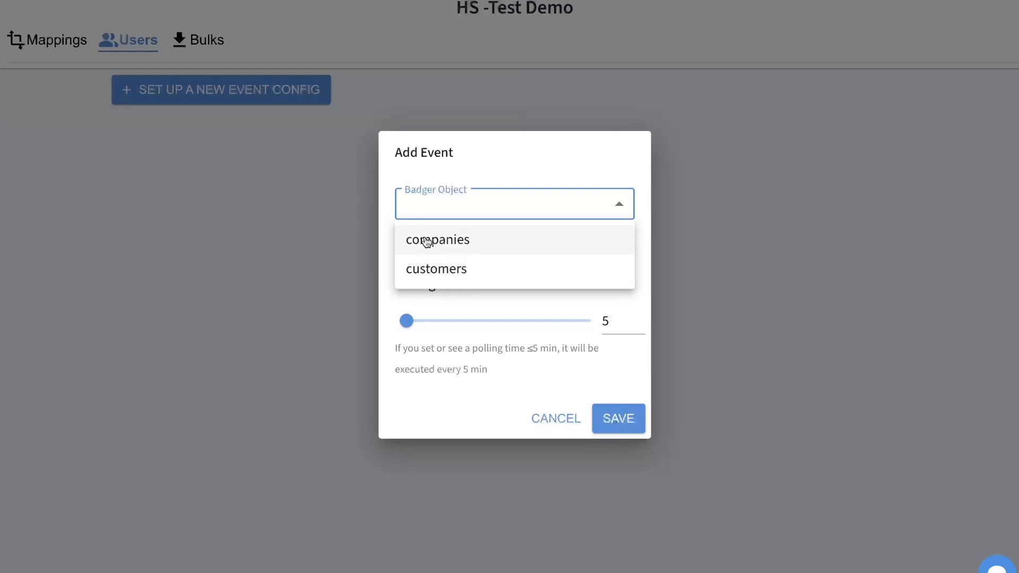
{"action": "left_click", "coordinate": [458, 245]}
{"action": "left_click", "coordinate": [470, 211]}
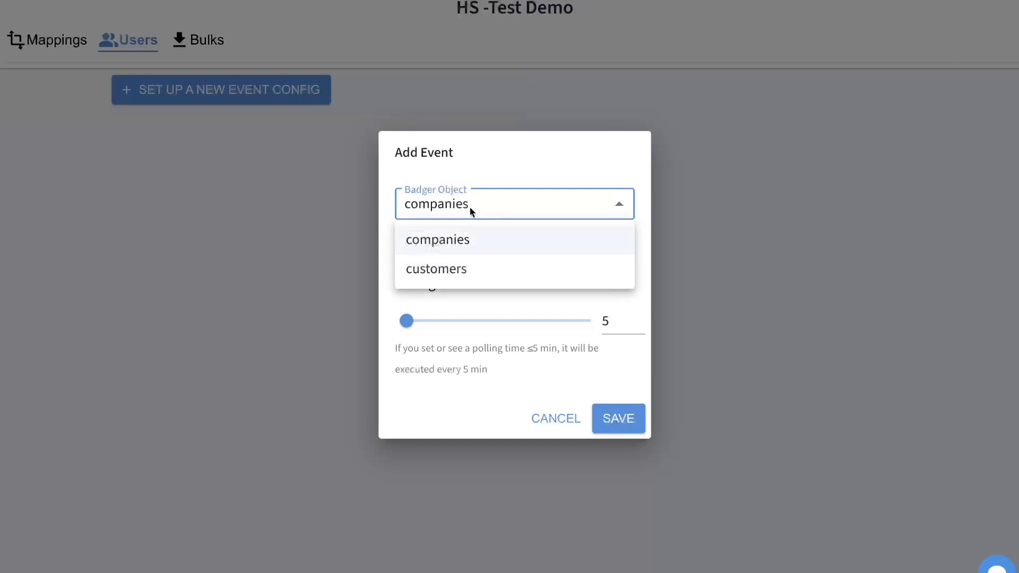
{"action": "left_click", "coordinate": [445, 269]}
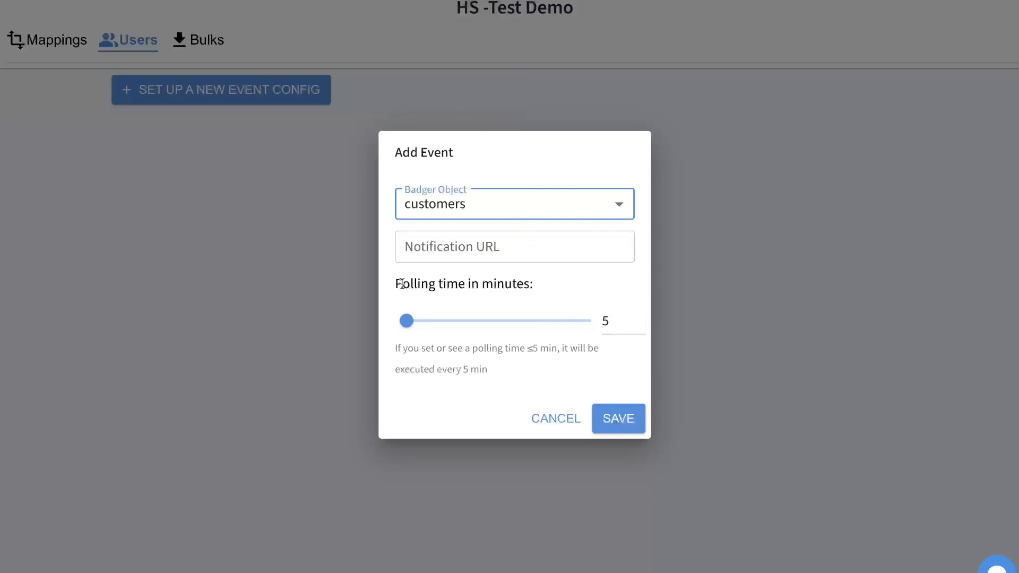
- Set polling to 10 minutes, save the config, switch it off, and return to Users
{"action": "left_click", "coordinate": [642, 316]}
{"action": "left_click", "coordinate": [642, 315]}
{"action": "left_click", "coordinate": [641, 315]}
{"action": "left_click", "coordinate": [642, 315]}
{"action": "left_click", "coordinate": [642, 315]}
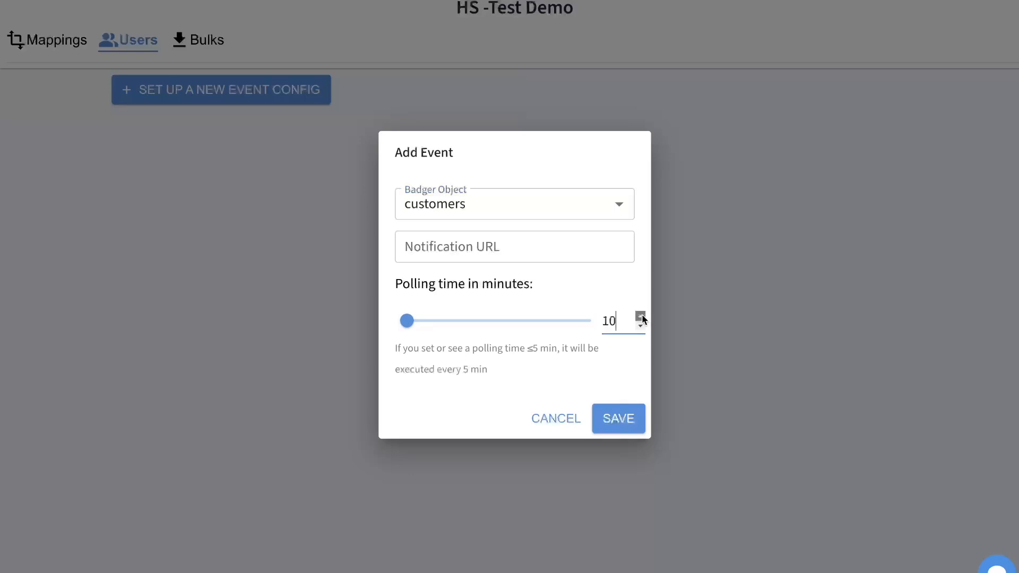
{"action": "left_click", "coordinate": [616, 288]}
{"action": "left_click", "coordinate": [621, 414]}
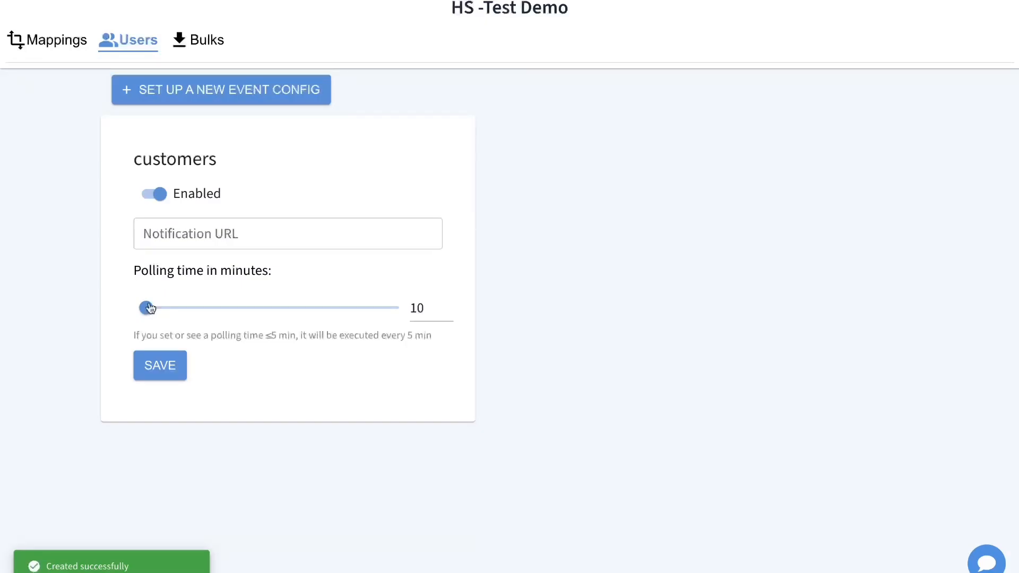
{"action": "left_click", "coordinate": [154, 194]}
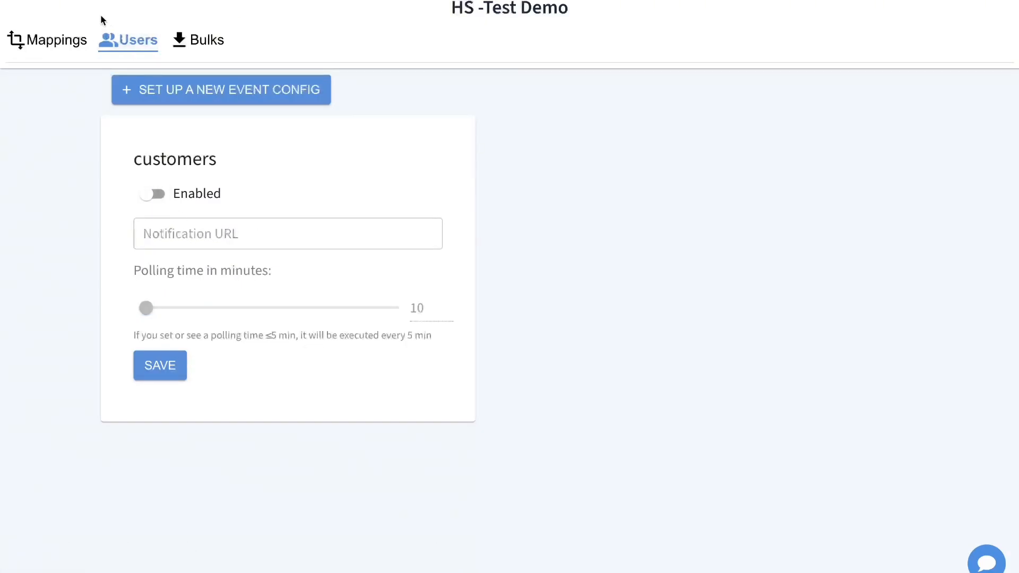
{"action": "left_click", "coordinate": [128, 40]}
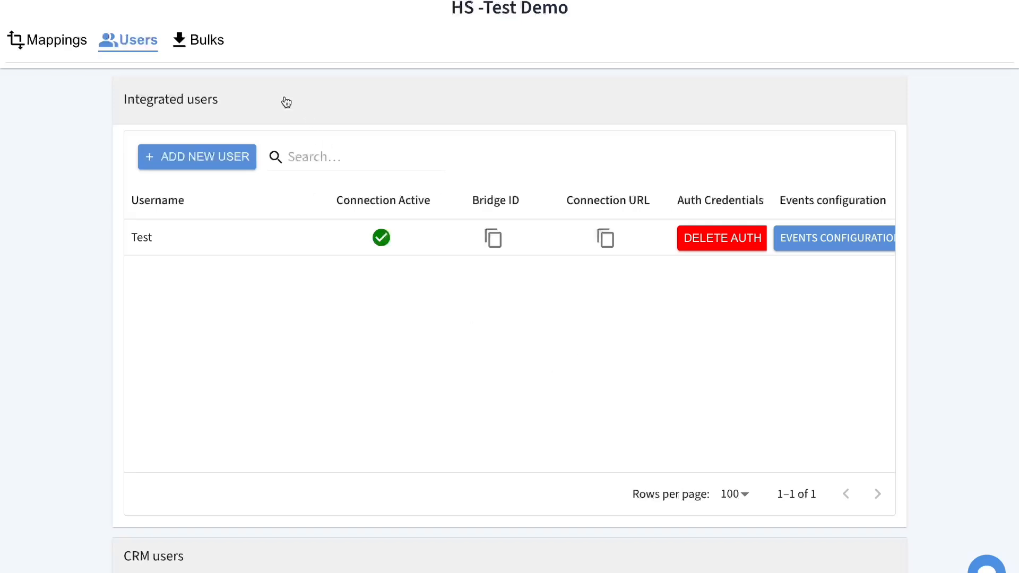
- From the Bulks tab, request a customers bulk export run as user Test
{"action": "left_click", "coordinate": [211, 45]}
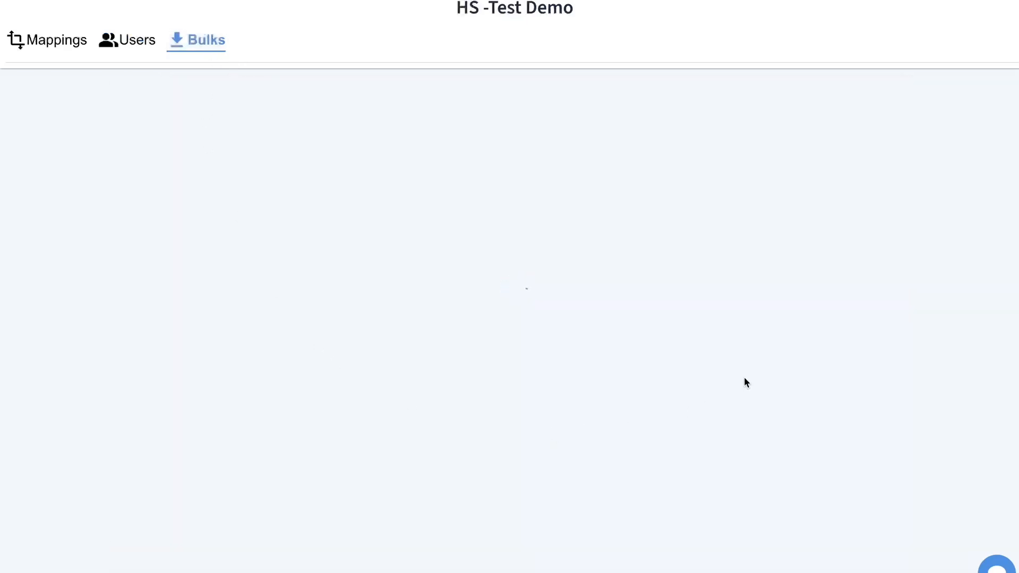
{"action": "left_click", "coordinate": [232, 104]}
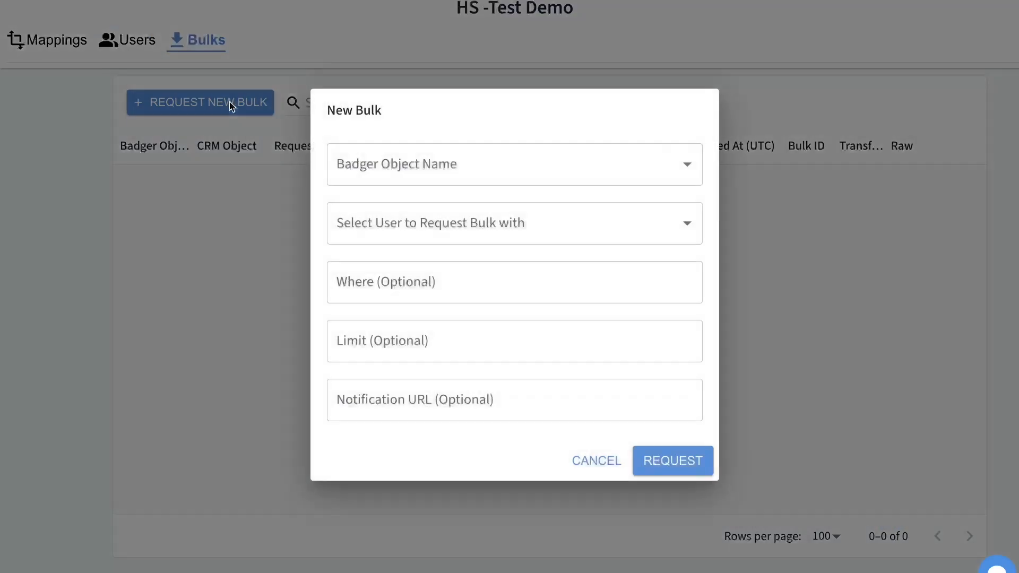
{"action": "left_click", "coordinate": [403, 154]}
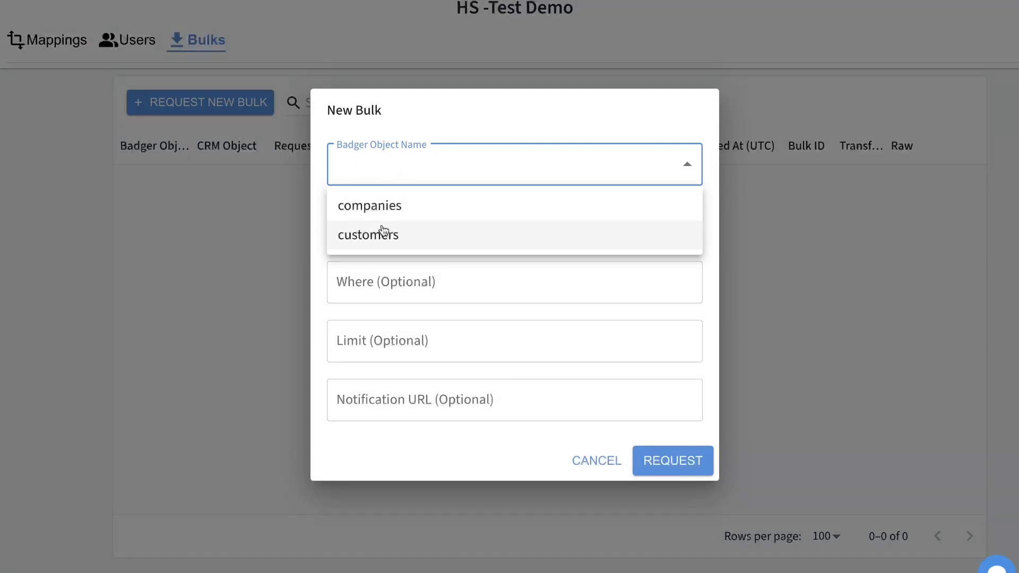
{"action": "left_click", "coordinate": [403, 142]}
{"action": "left_click", "coordinate": [358, 164]}
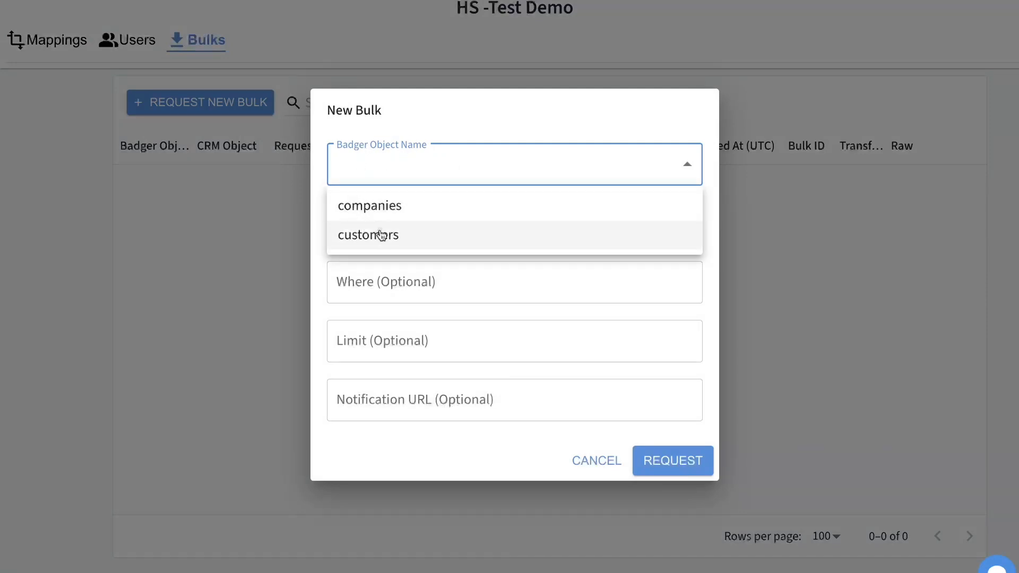
{"action": "left_click", "coordinate": [357, 234]}
{"action": "left_click", "coordinate": [375, 223]}
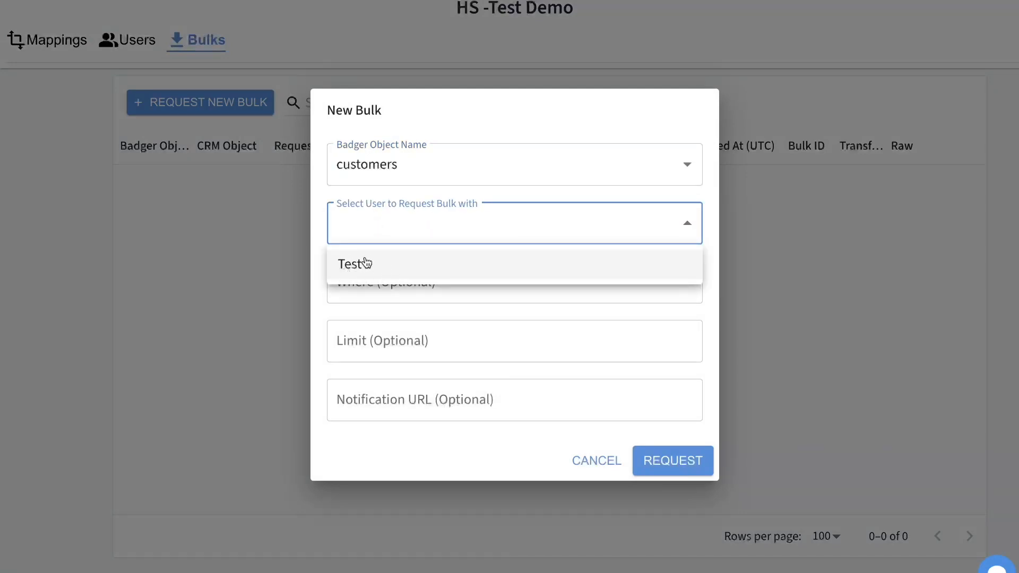
{"action": "left_click", "coordinate": [365, 262]}
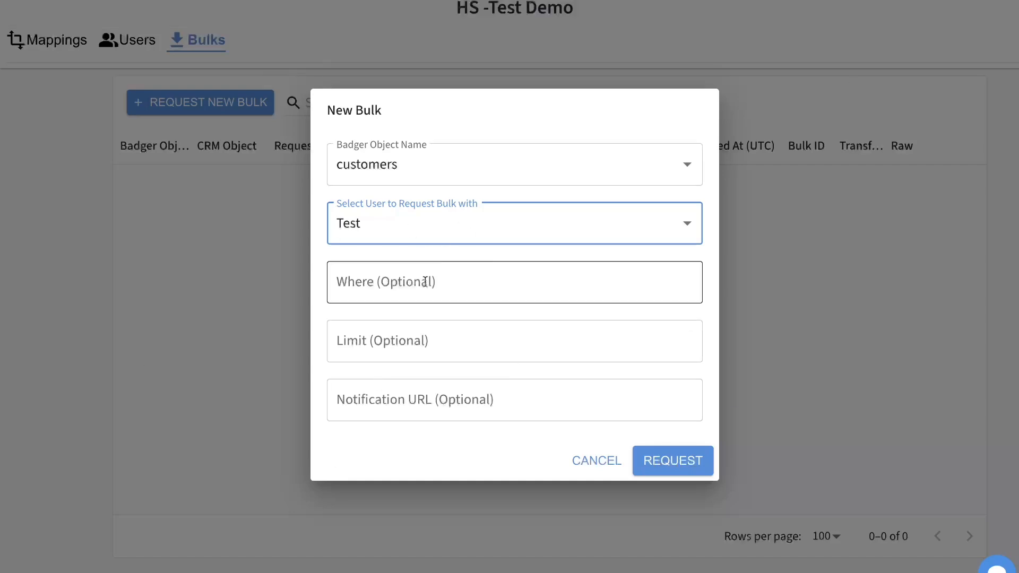
{"action": "left_click", "coordinate": [661, 460]}
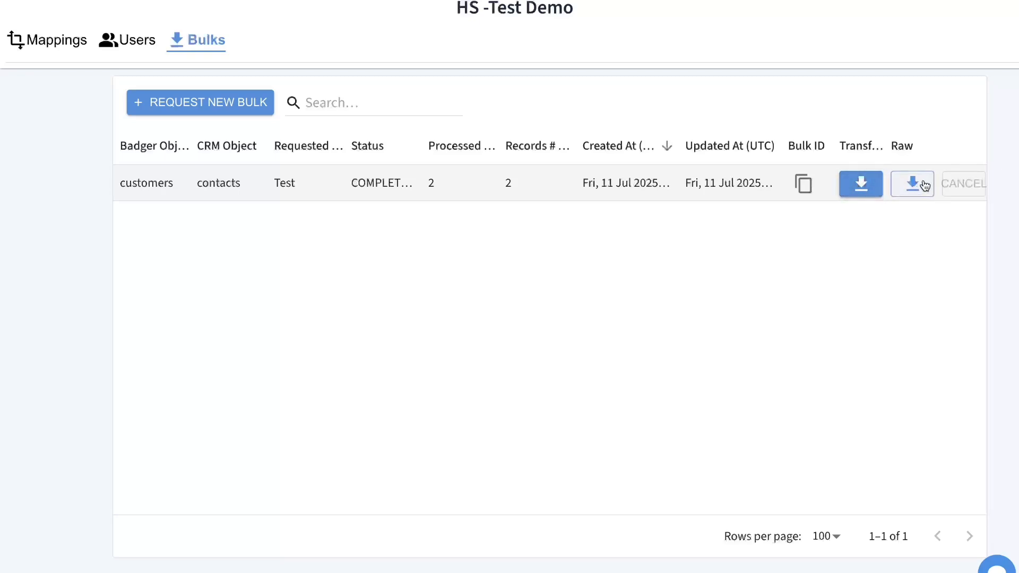
- Download the Transformed data from the completed customers bulk row
{"action": "left_click", "coordinate": [863, 184]}
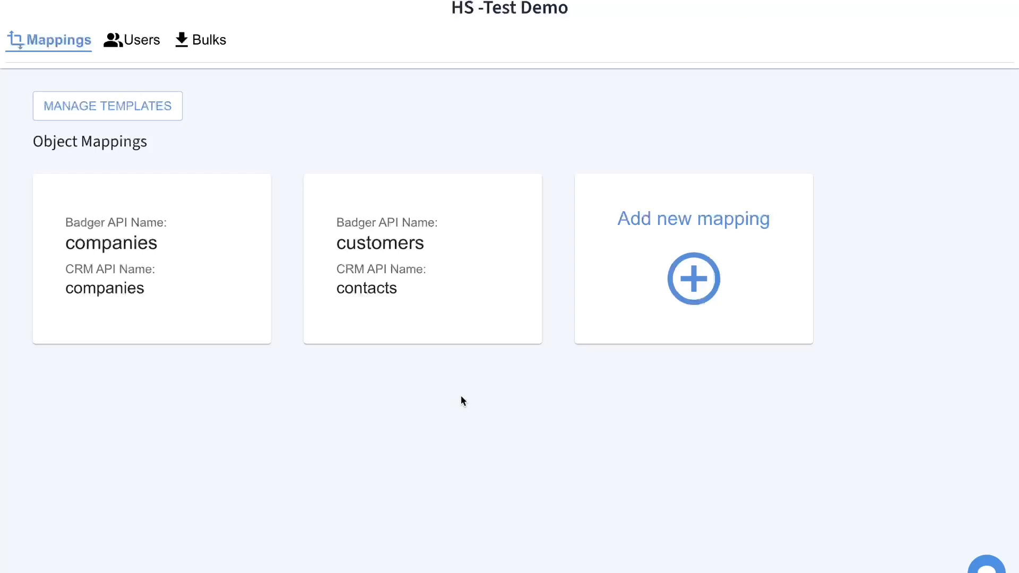
- View the companies mapping configuration, then go back and open the customers mapping
{"action": "left_click", "coordinate": [200, 281]}
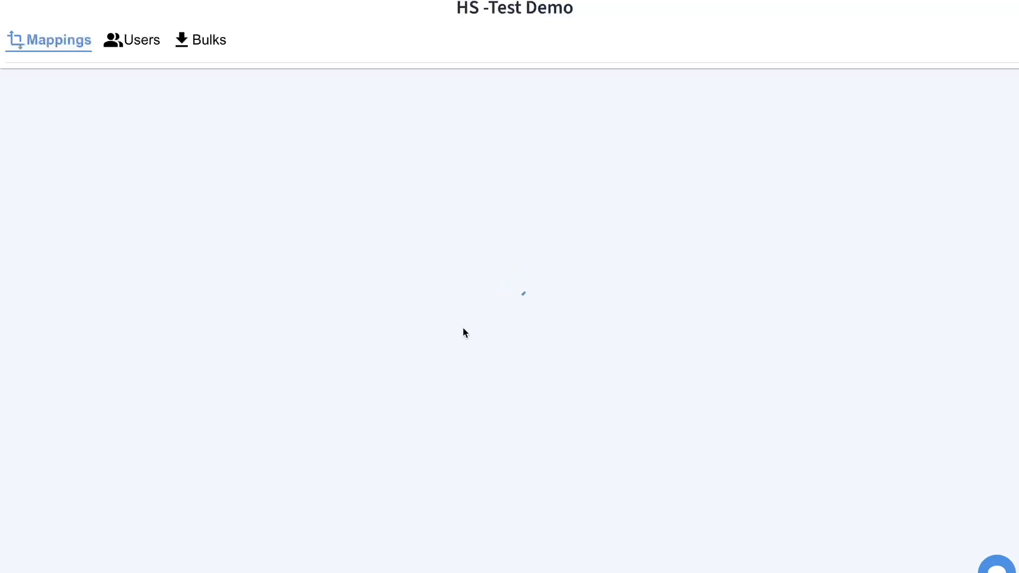
{"action": "left_click", "coordinate": [419, 179]}
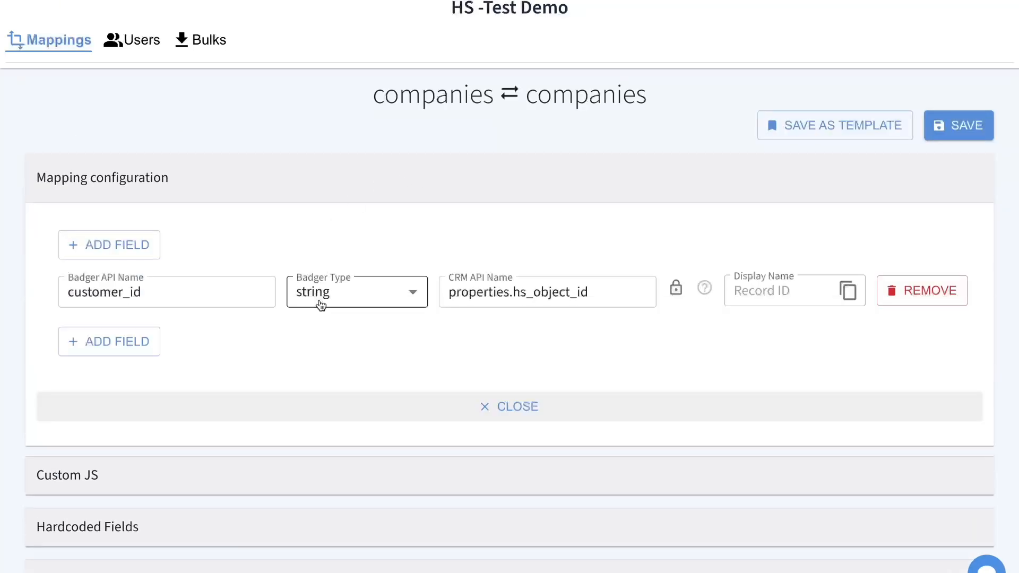
{"action": "left_click", "coordinate": [68, 40]}
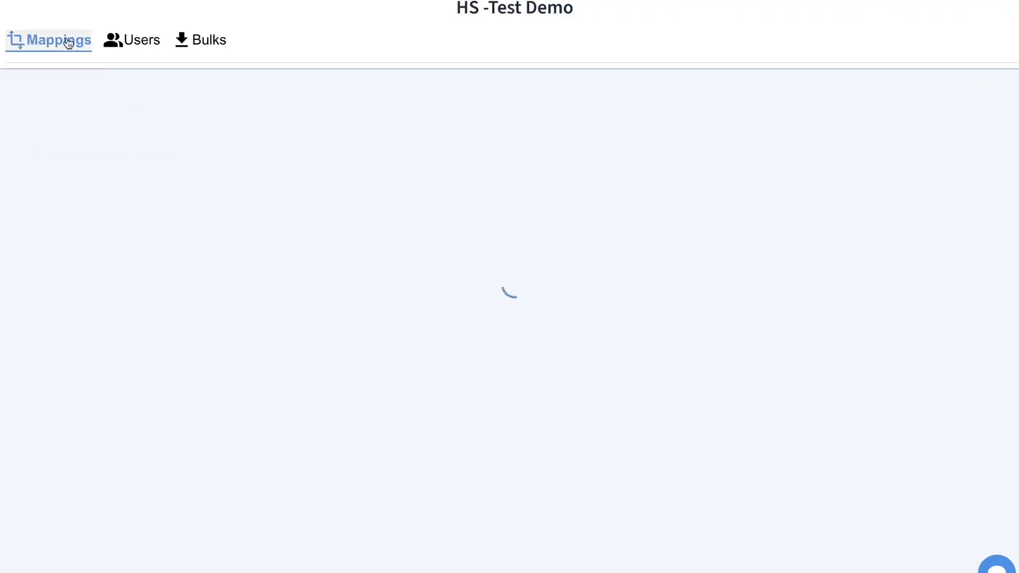
{"action": "left_click", "coordinate": [356, 260]}
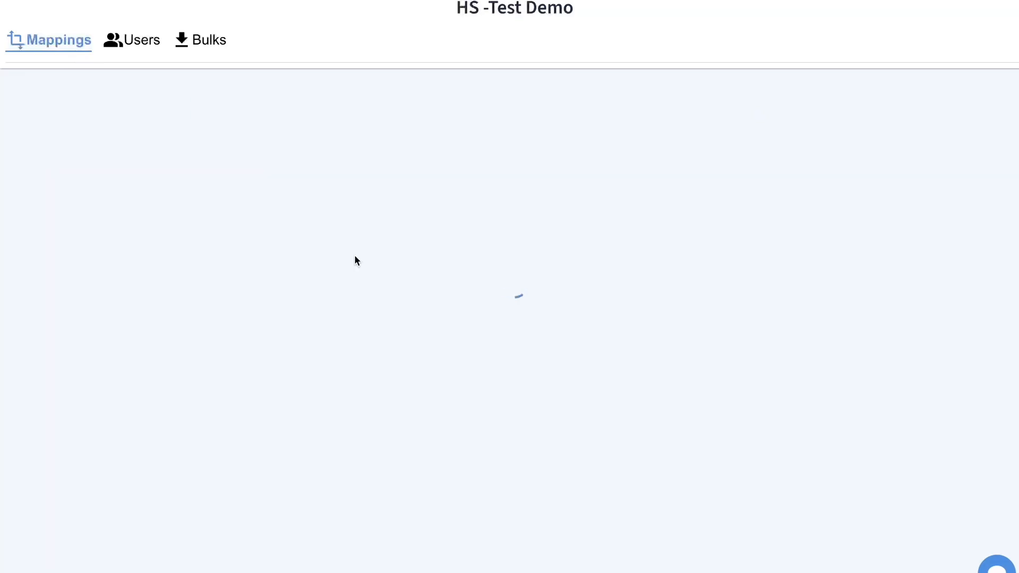